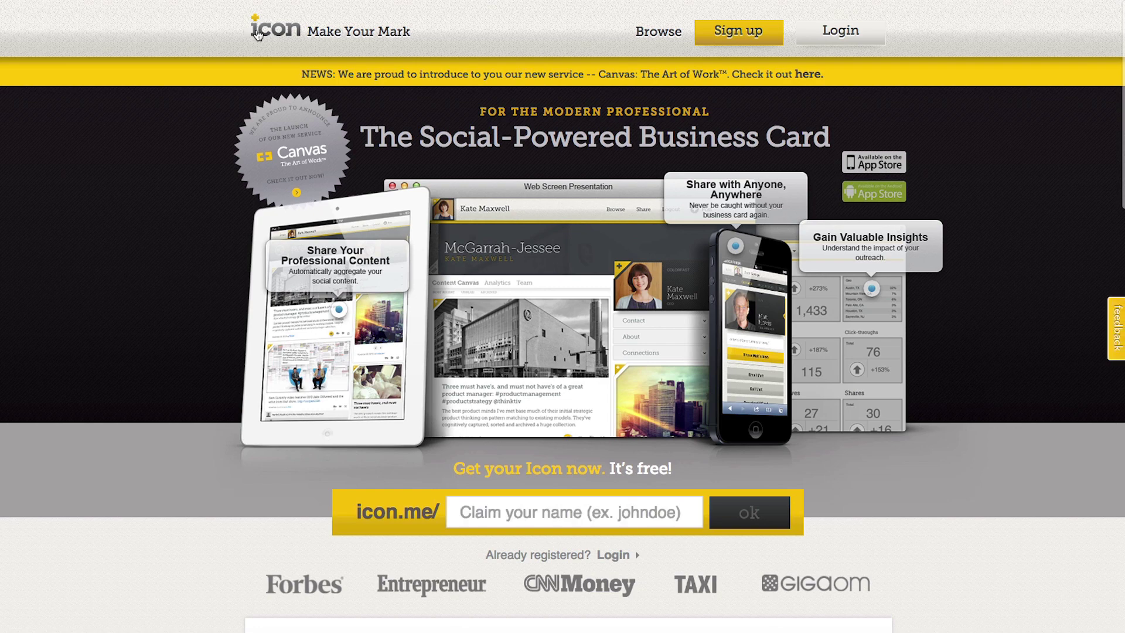
Claim a new icon.me username and register the account through Twitter sign-in
type("ddoorway")
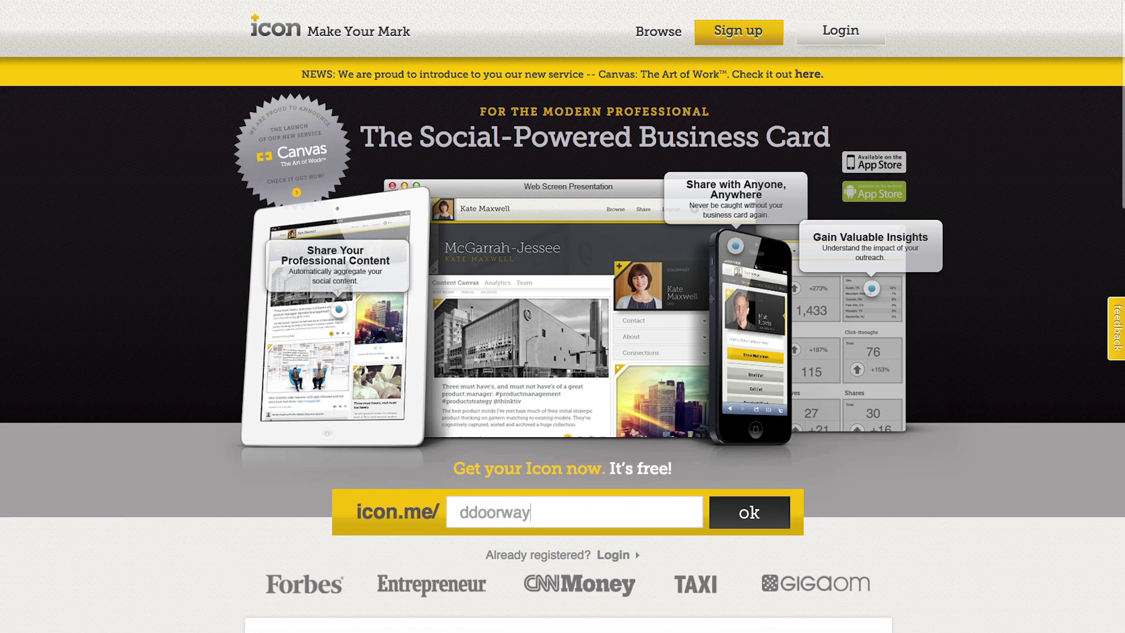
key("Return")
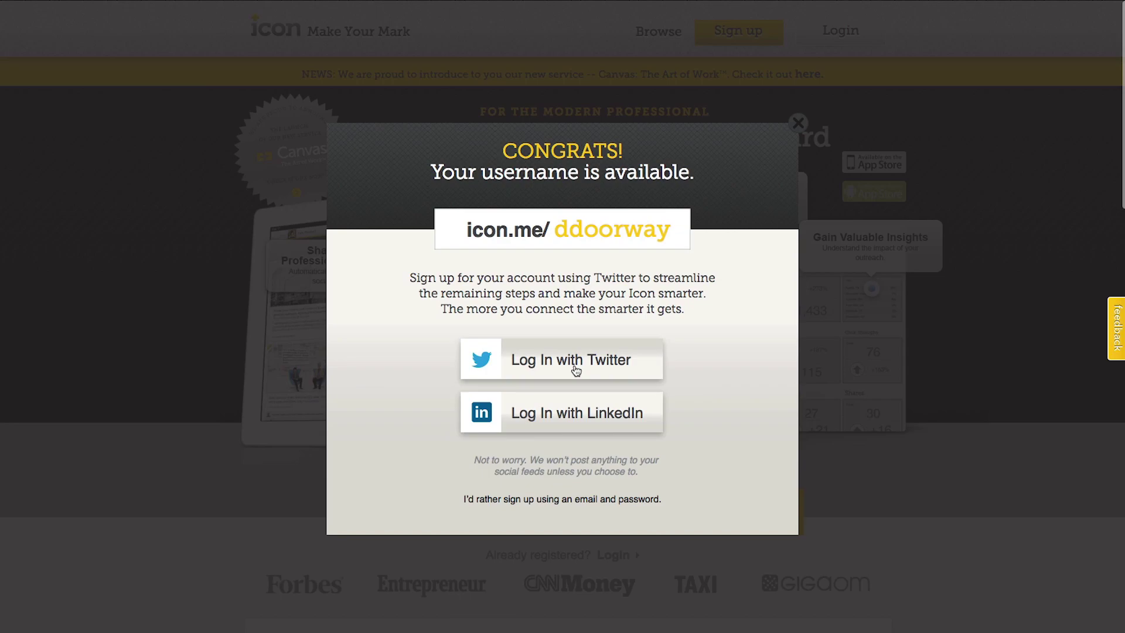
left_click(577, 369)
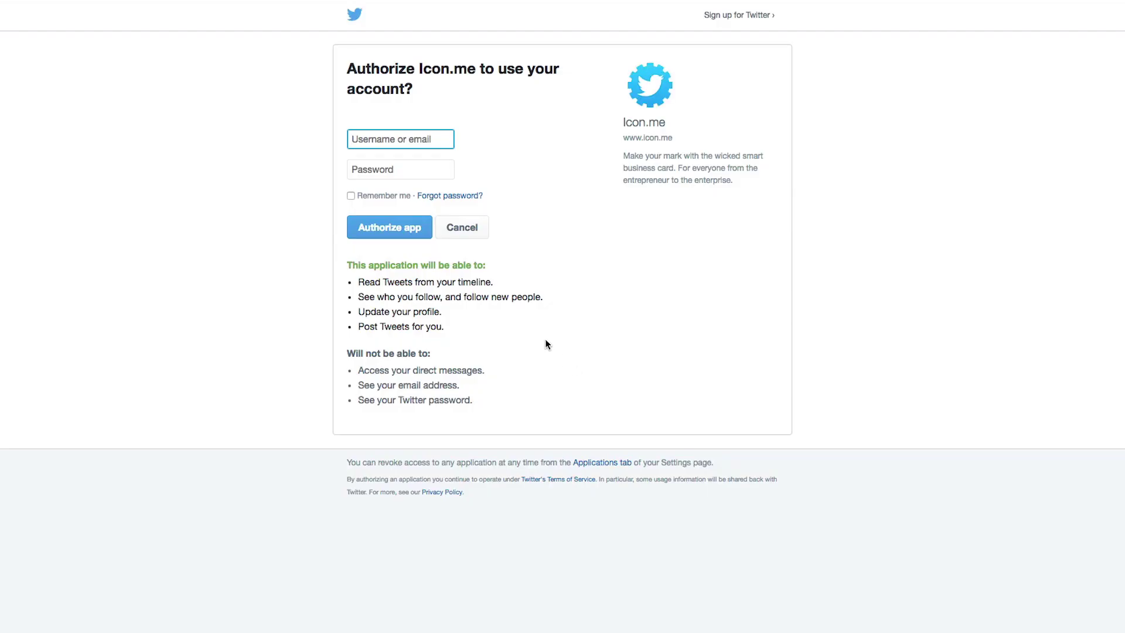
type("ddoorway")
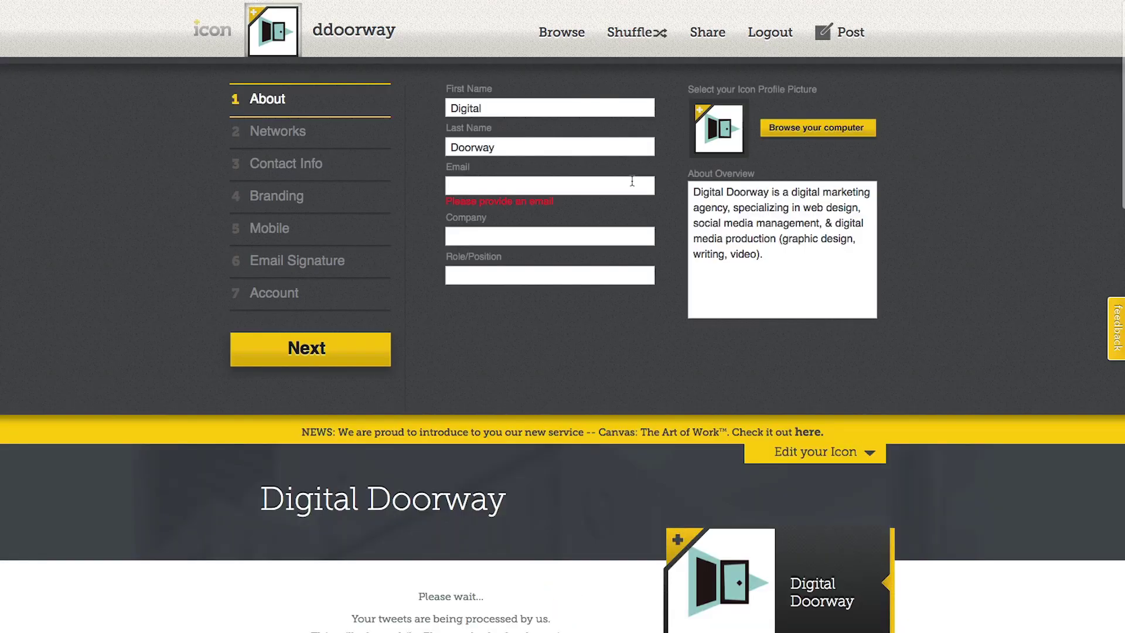
Replace the prefilled first and last name with the owner's name, and enter the email address
double_click(491, 109)
key("BackSpace")
double_click(514, 144)
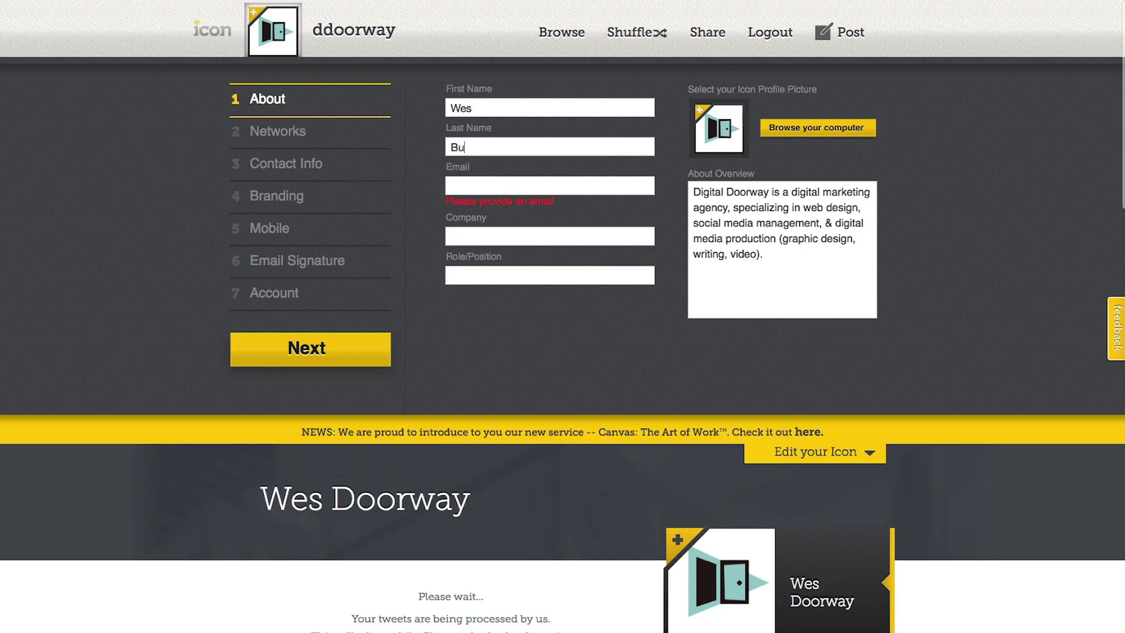
left_click(501, 182)
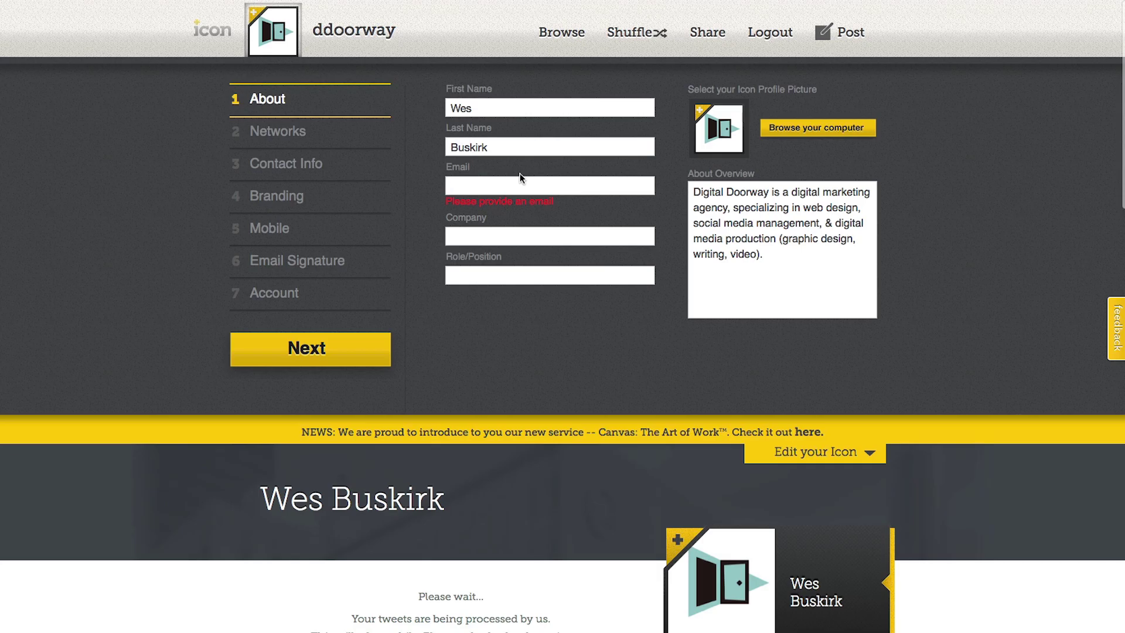
Set company to Digital Doorway Web Solutions and role to Fulltime Comedian
key("Tab")
type("Digital Doorway Web Solutions")
scroll(554, 135, "down", 1)
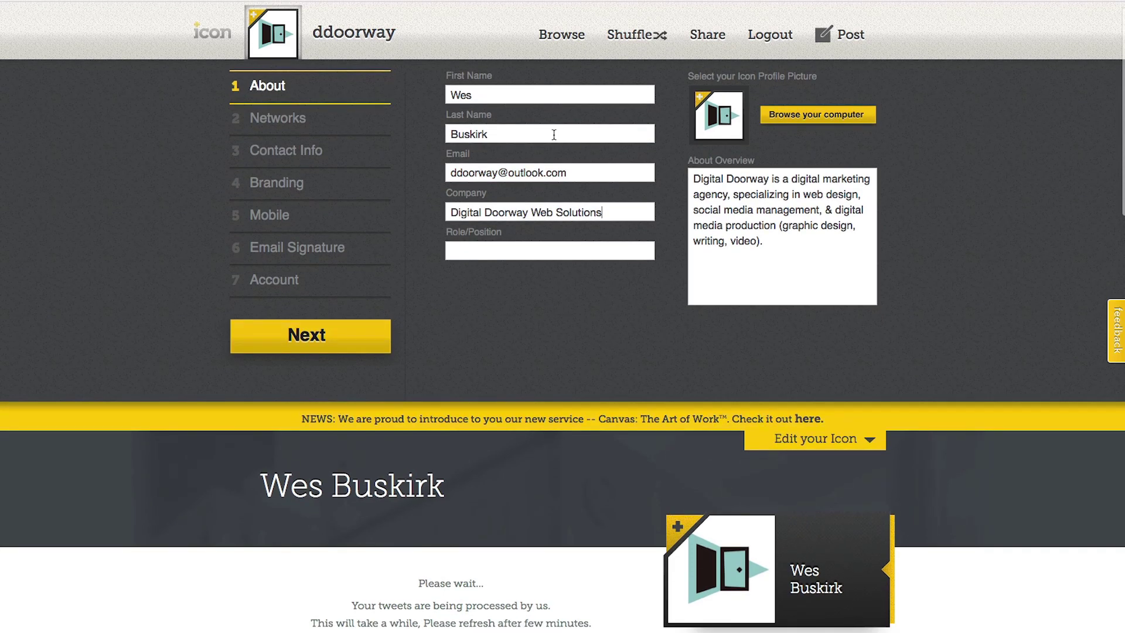
key("Tab")
type("Fulltime C")
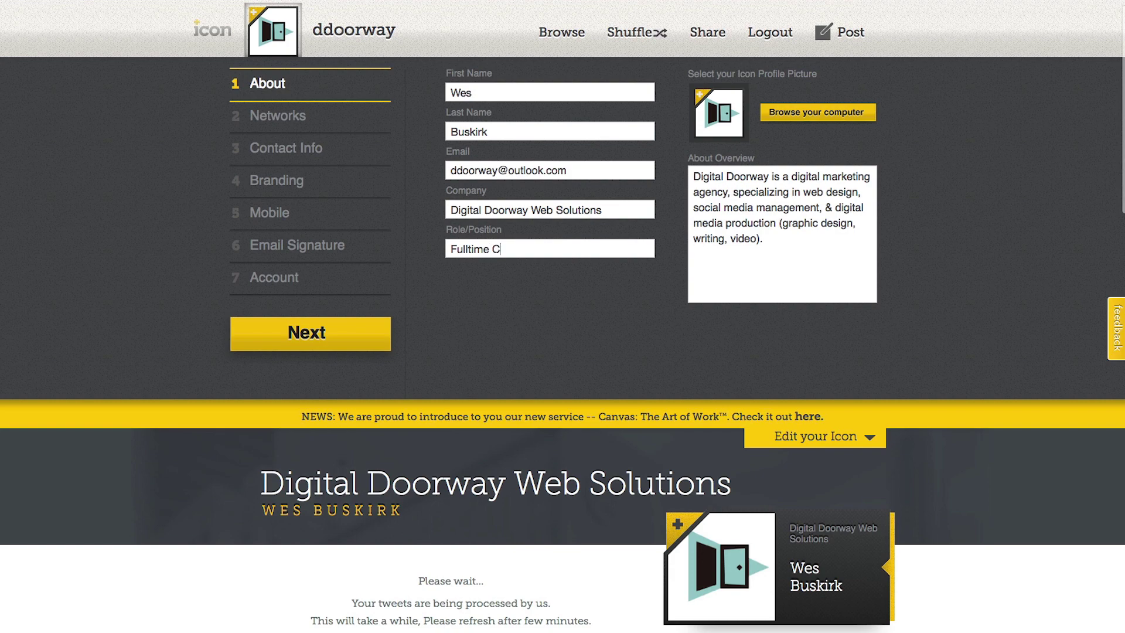
type("omedian")
left_click(612, 280)
Save the About details, add website ddoorway.com in Contact Info, and begin a phone number
left_click(361, 343)
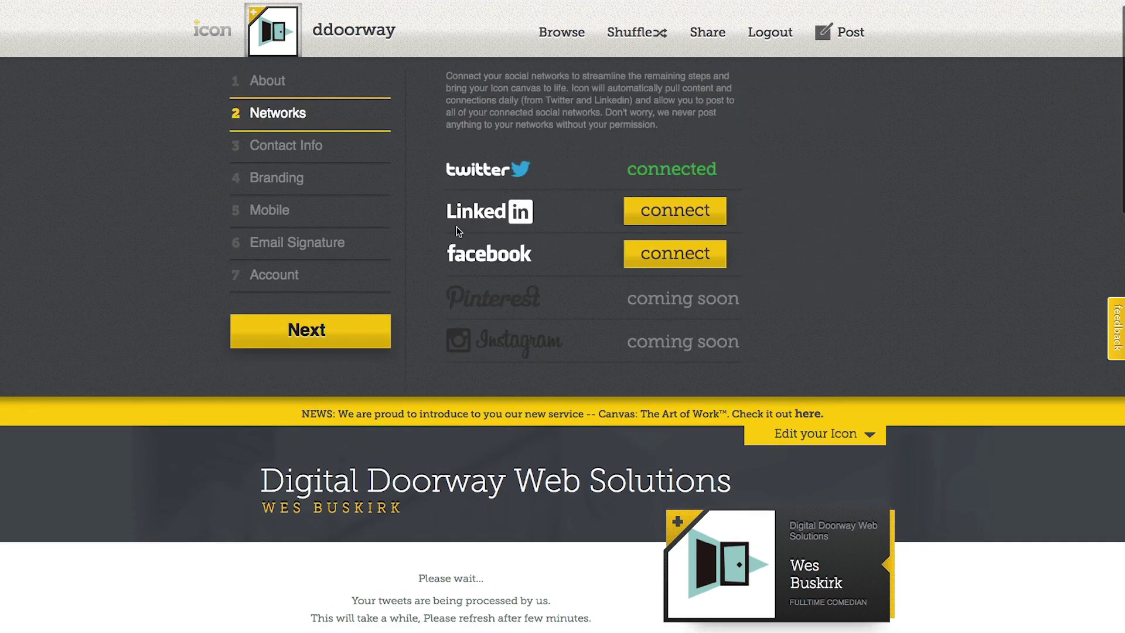
left_click(361, 151)
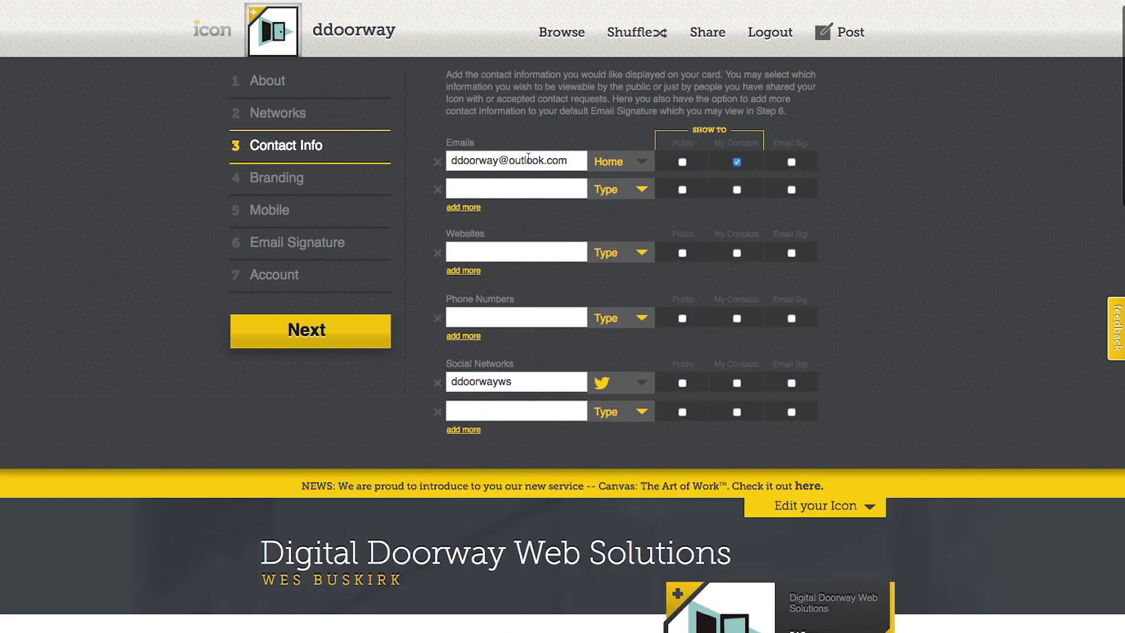
left_click(505, 243)
type("ddoorway.com")
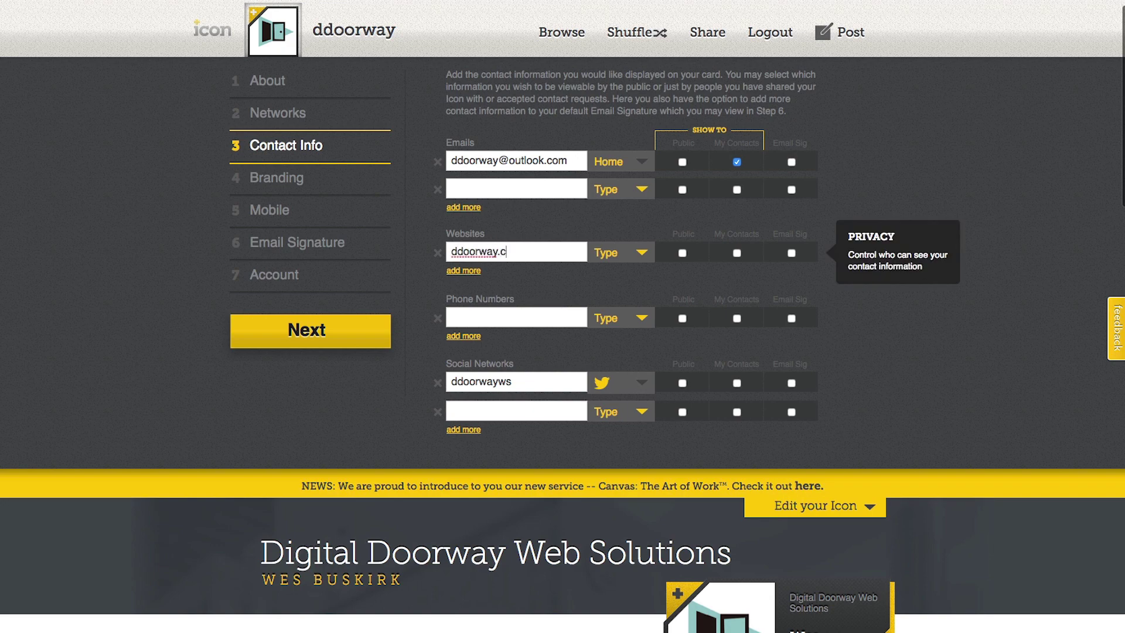
left_click(530, 314)
type("5")
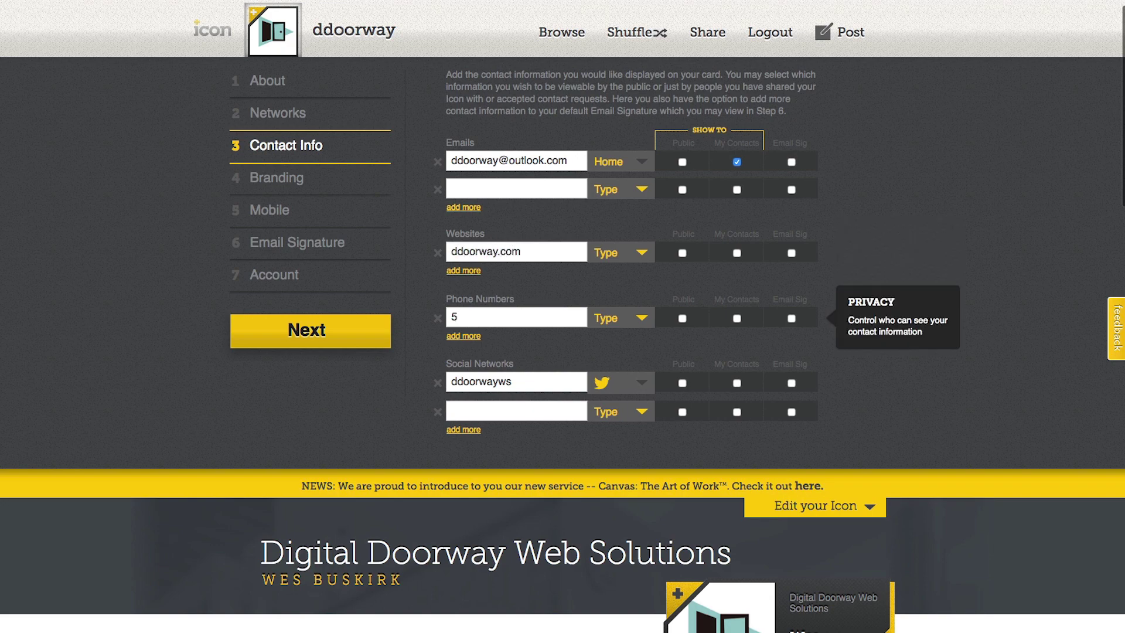
type("175")
left_click(273, 170)
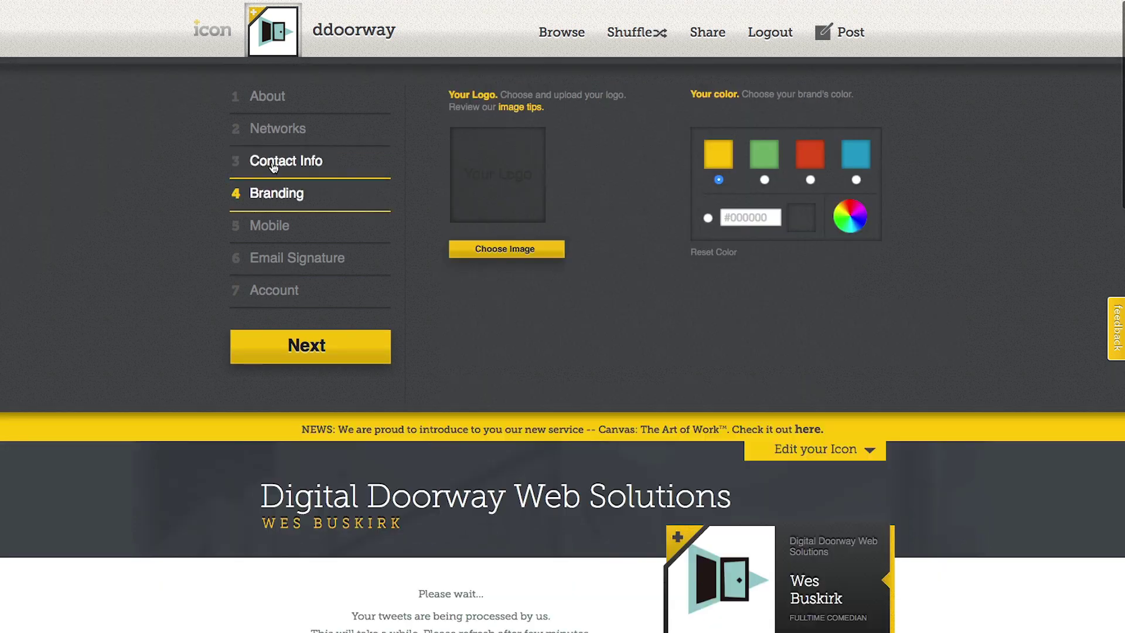
Browse the Mobile, Email Signature and About steps, then go to the Share page
left_click(280, 230)
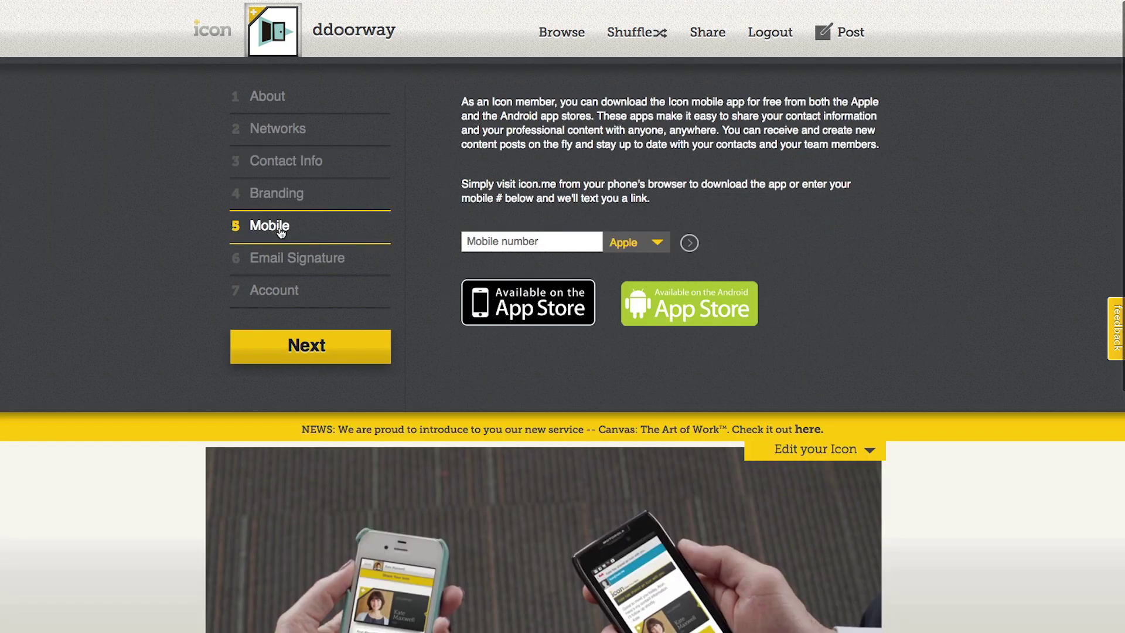
left_click(283, 266)
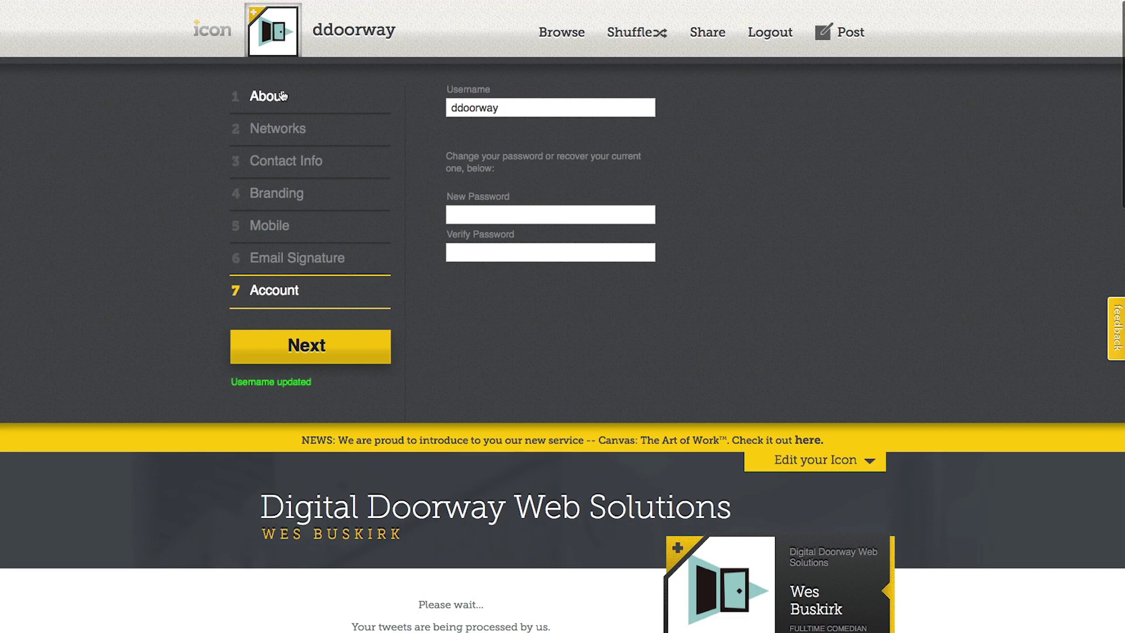
left_click(276, 99)
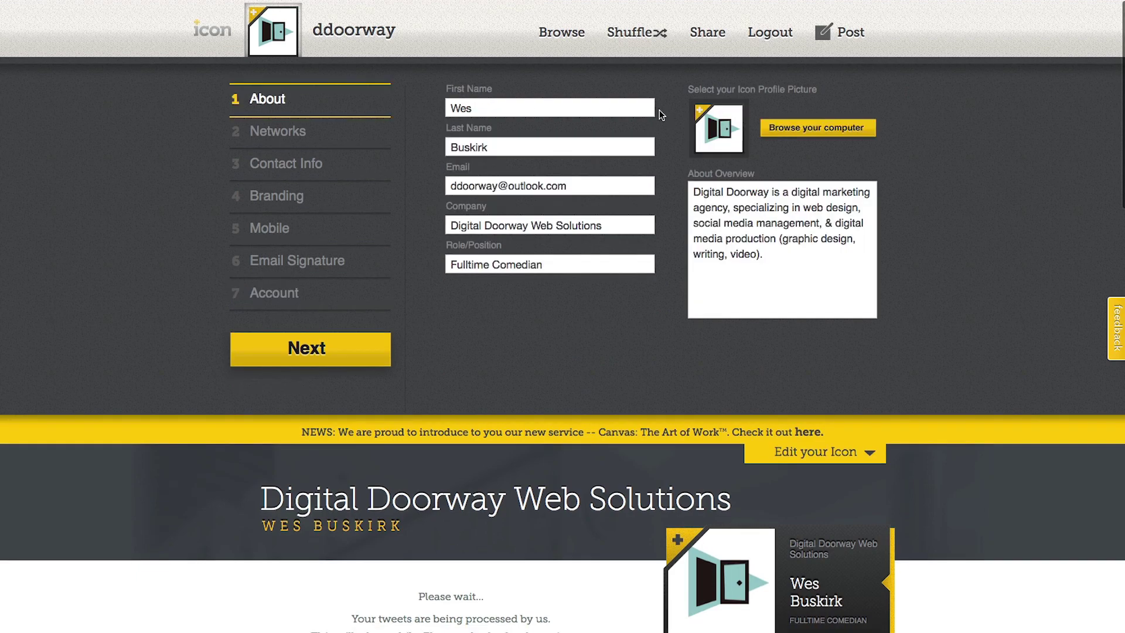
left_click(710, 35)
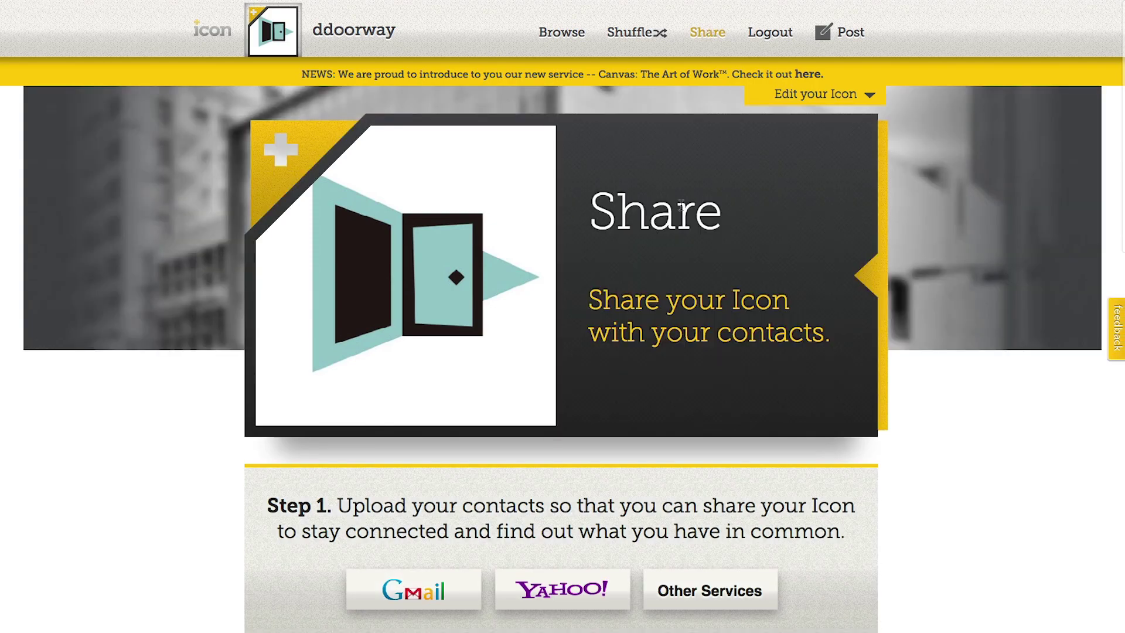
Scroll down the Share page to review its contact-upload options
scroll(682, 204, "down", 1)
scroll(681, 204, "down", 1)
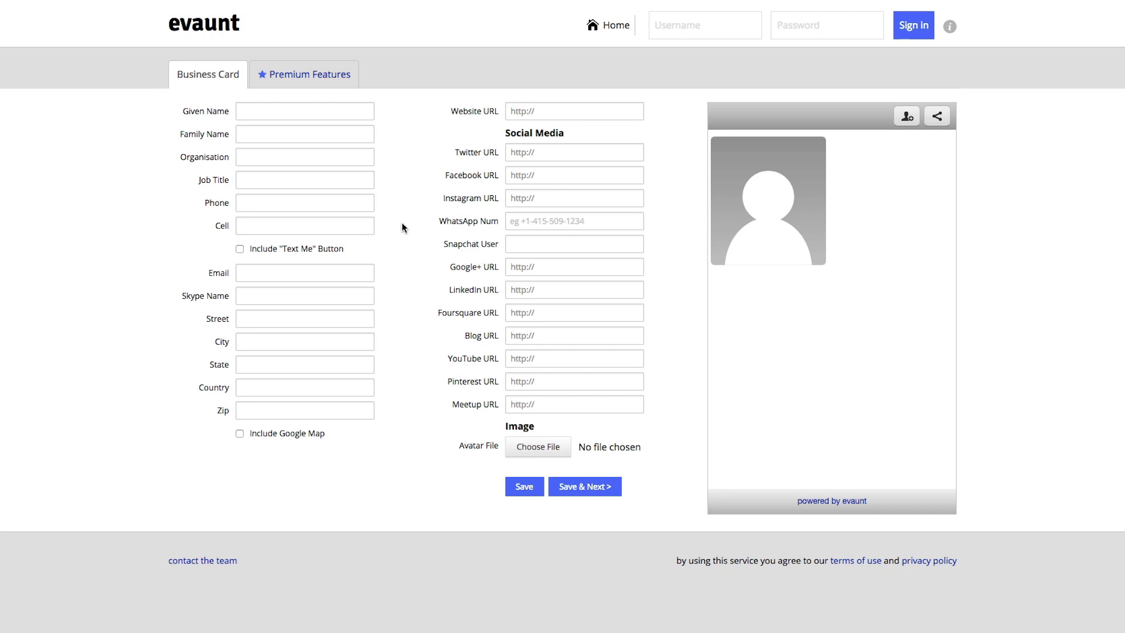
Fill in the owner's given and family name and organisation Digital Doorway Web Solutions
key("Tab")
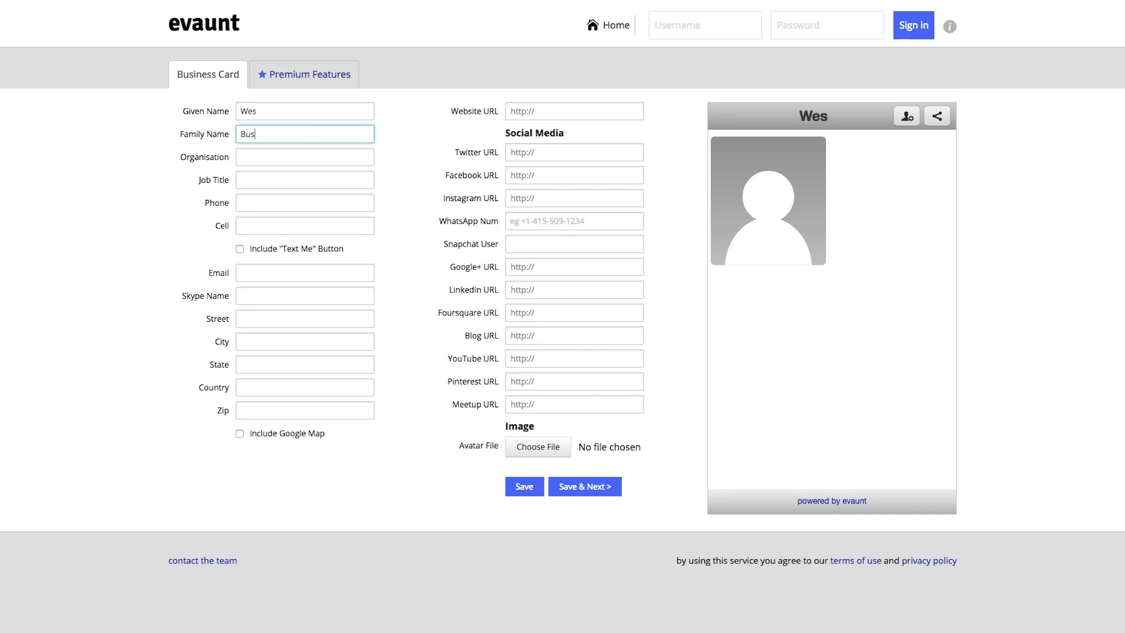
key("Tab")
type("Digital Doorway Web Solutions")
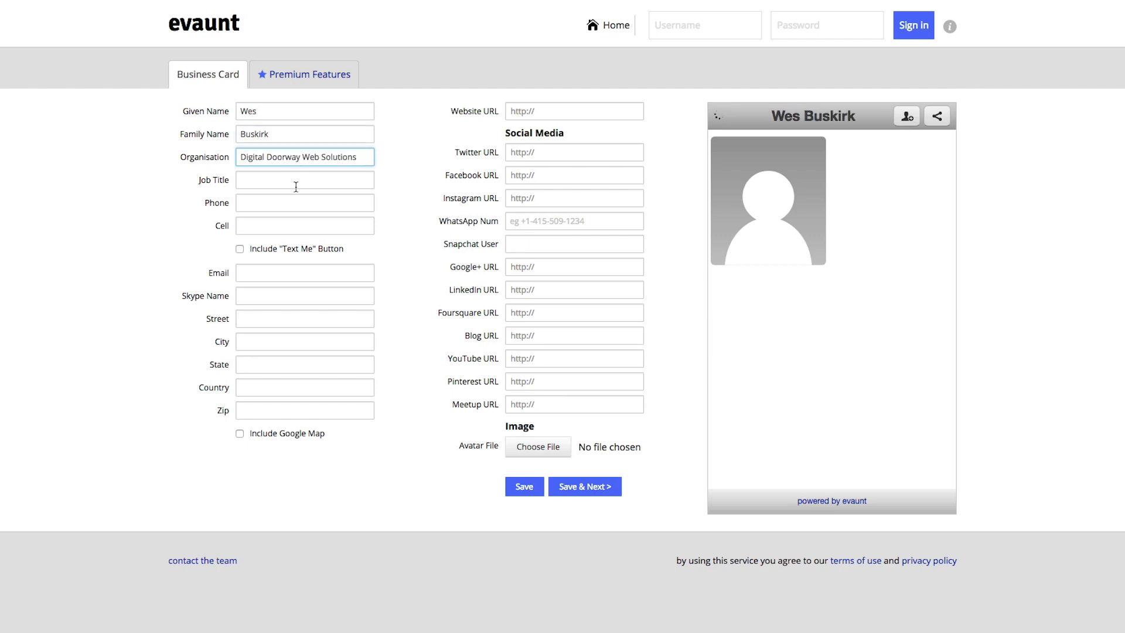
Enter the phone number, add a Text Me button, and fill in the email and Twitter link fields
left_click(274, 203)
left_click(250, 229)
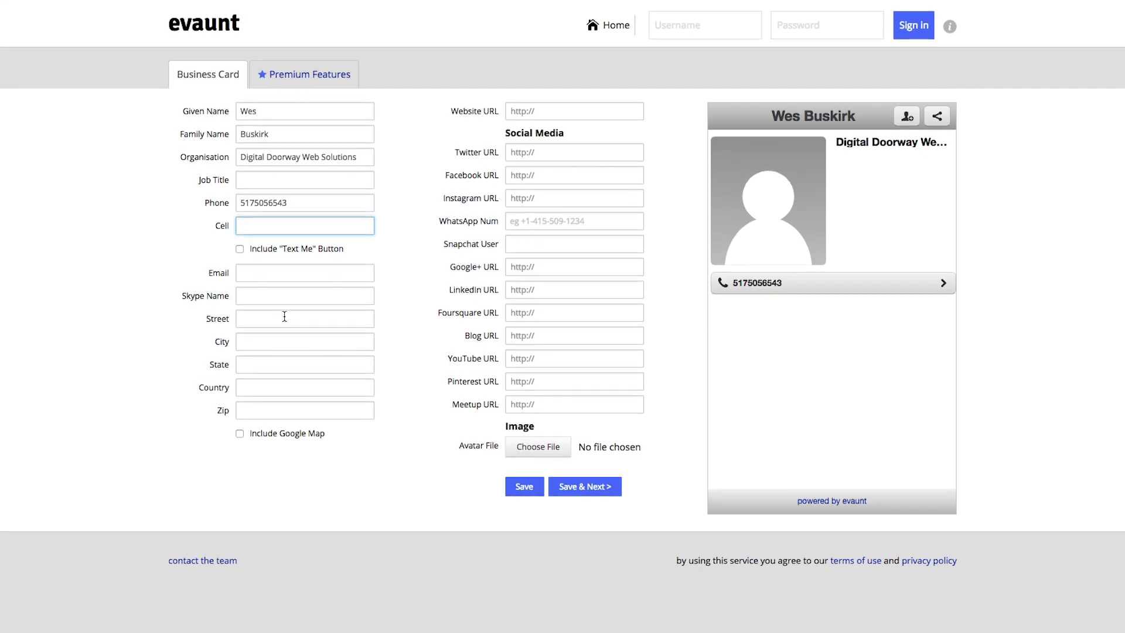
left_click(240, 250)
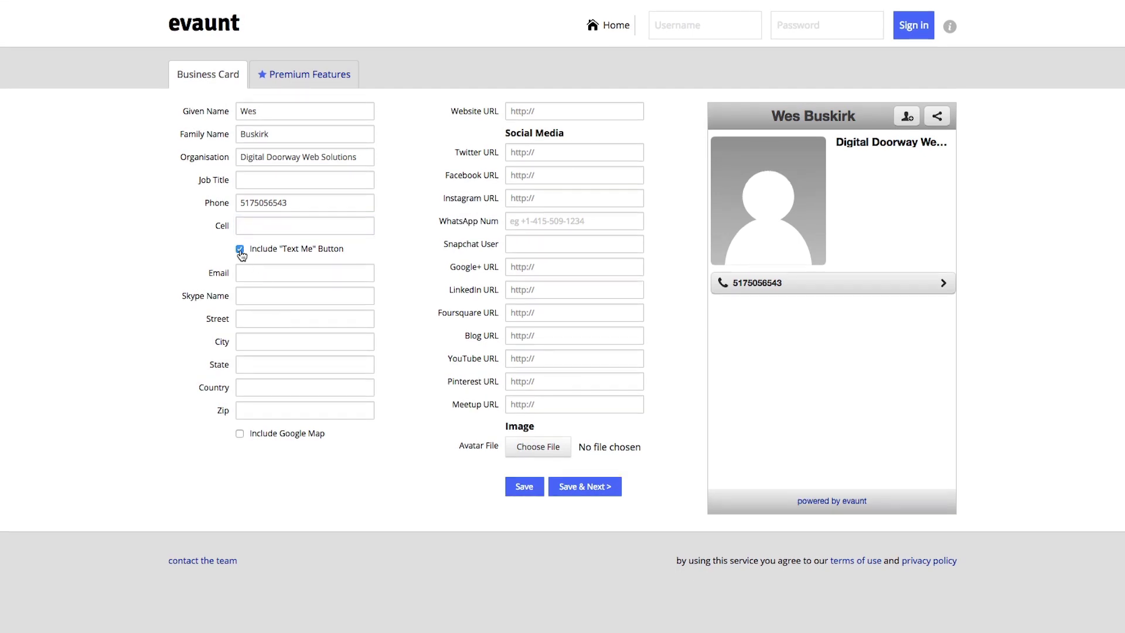
left_click(268, 275)
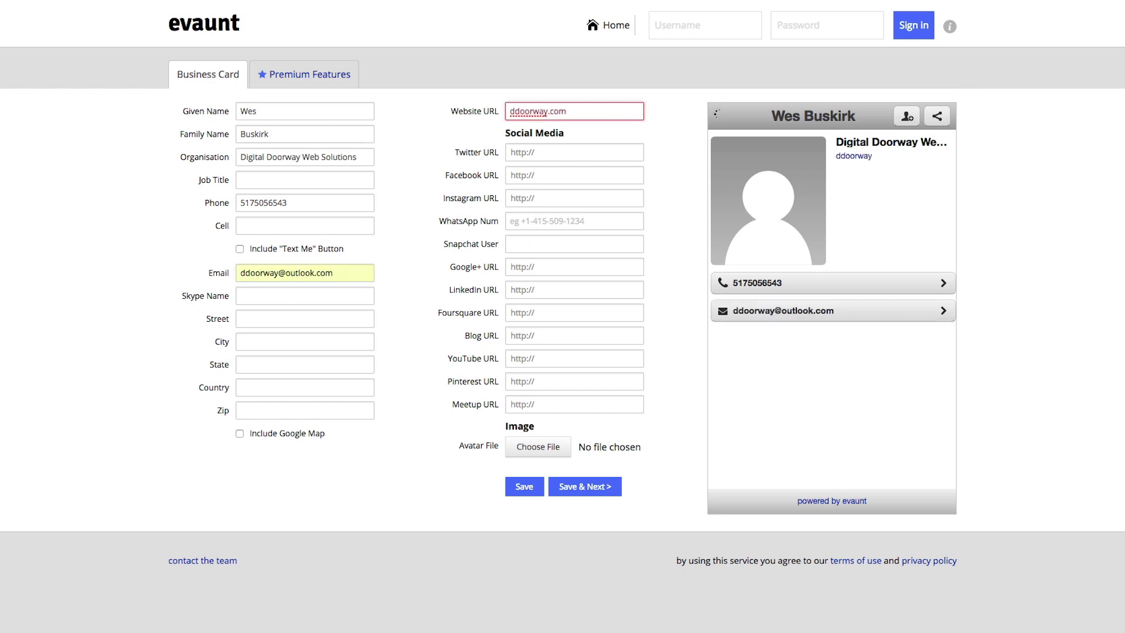
left_click(546, 153)
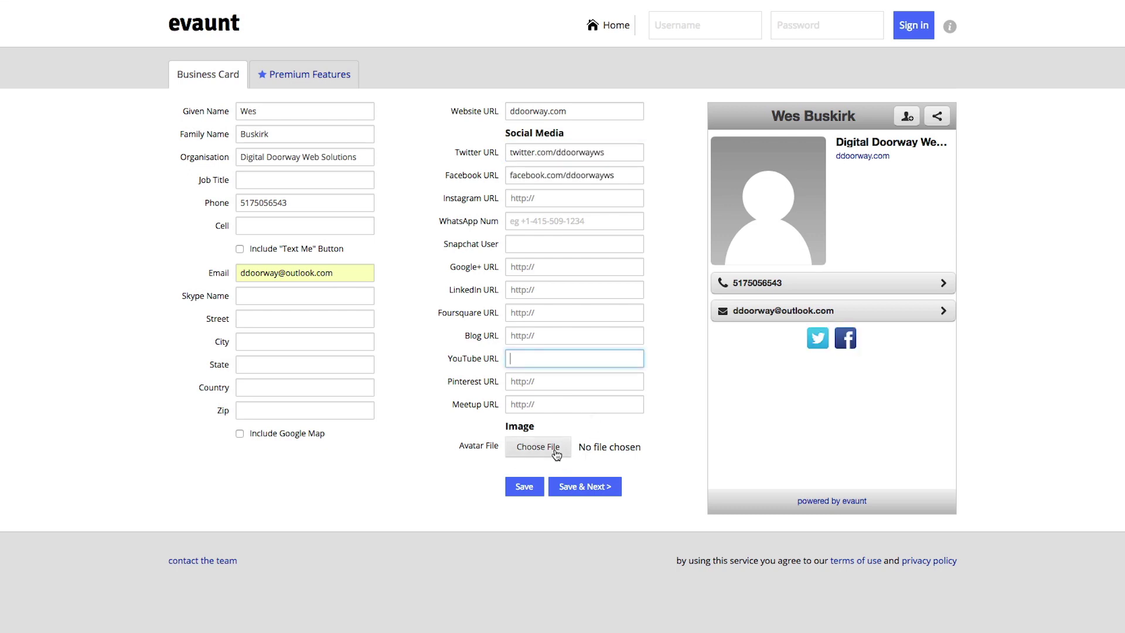
Use logo.jpg as the card's avatar and set the heading background to pale teal
left_click(555, 451)
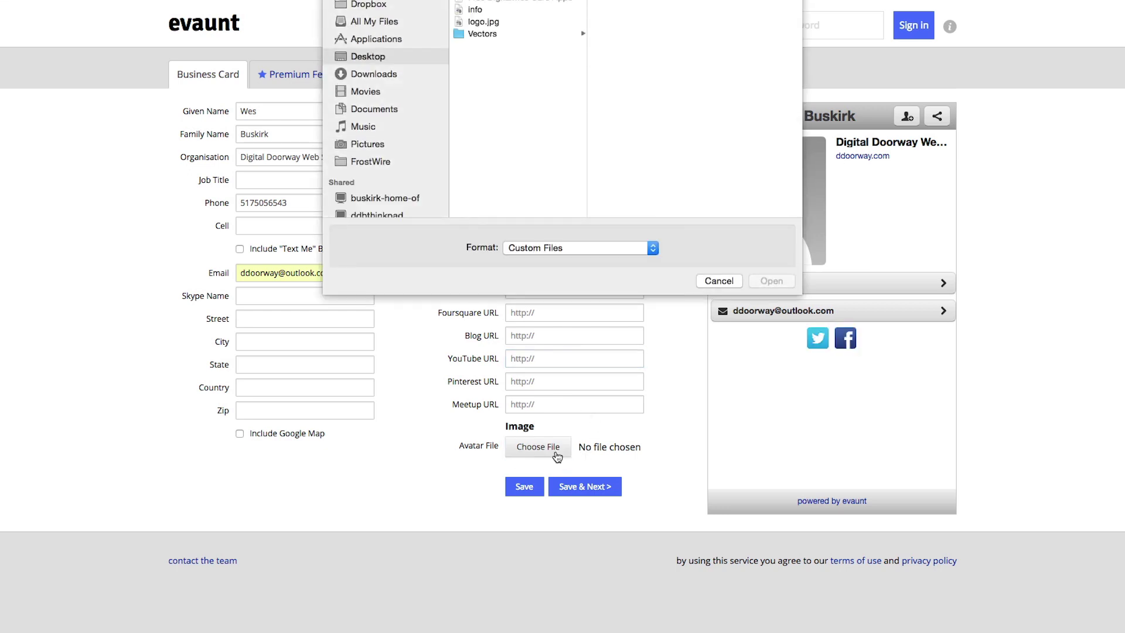
left_click(510, 23)
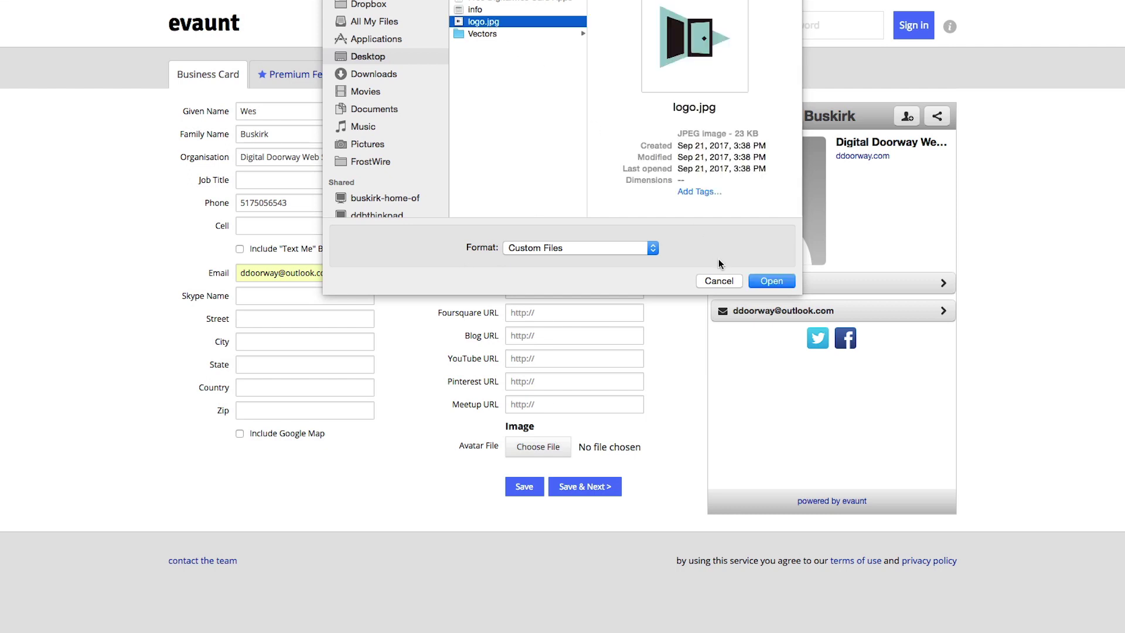
left_click(765, 284)
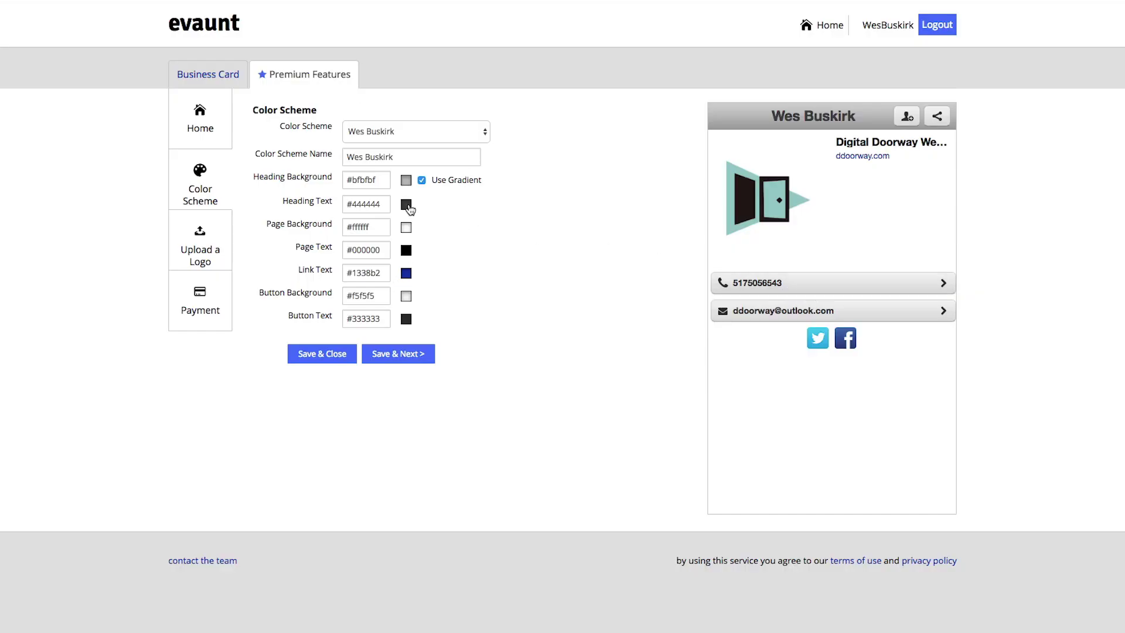
left_click(407, 180)
left_click_drag(441, 212, 456, 216)
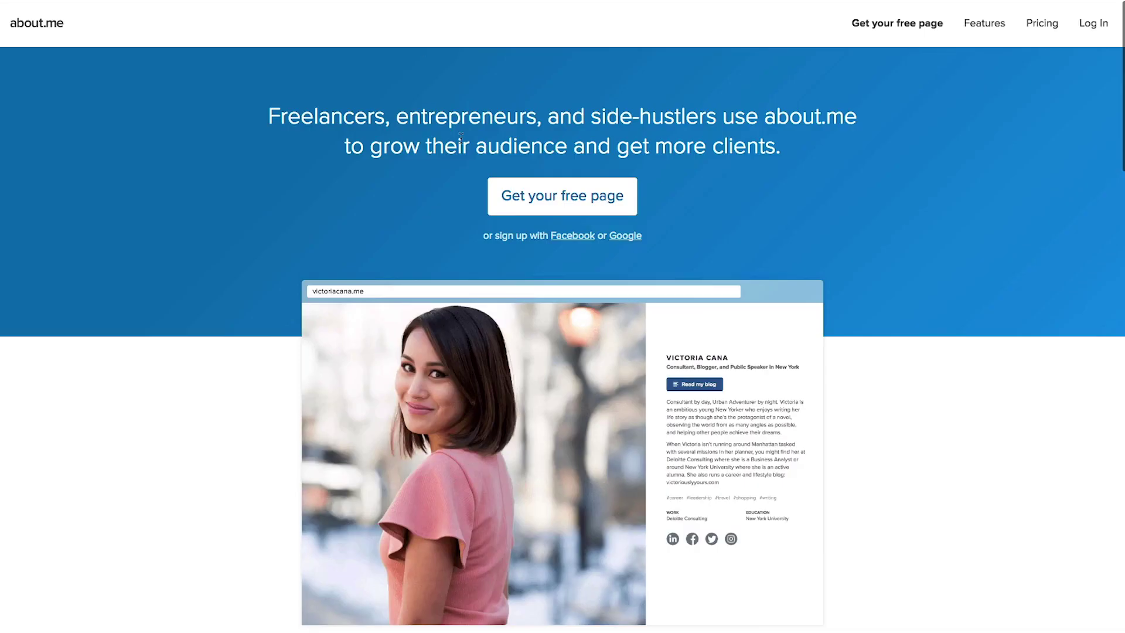
Start a free about.me page sign-up and submit the business email address
left_click(571, 209)
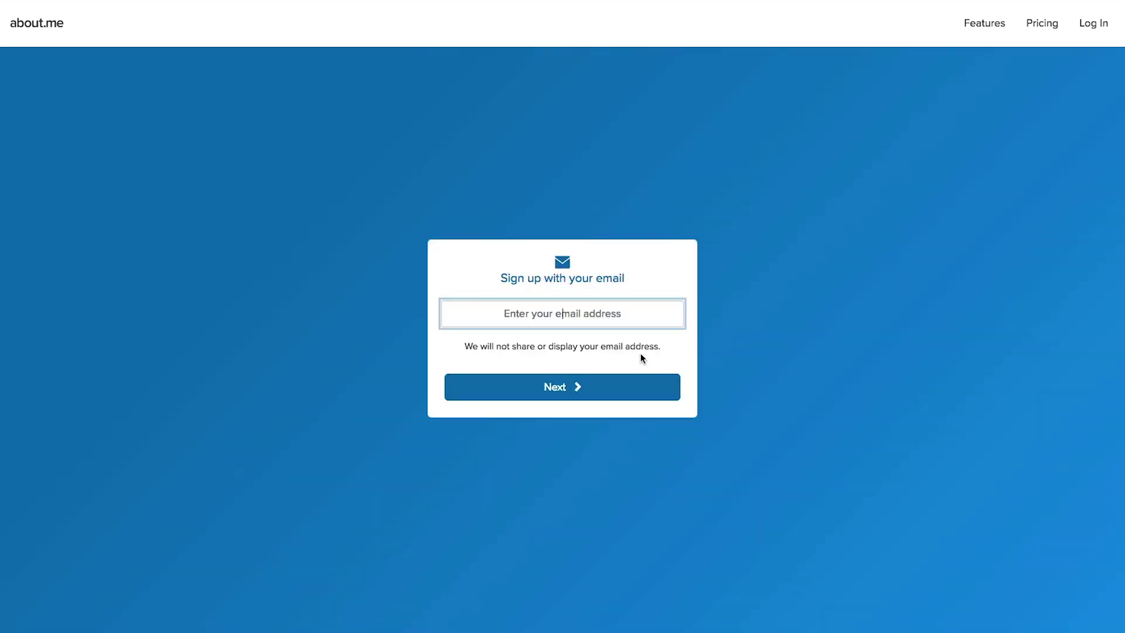
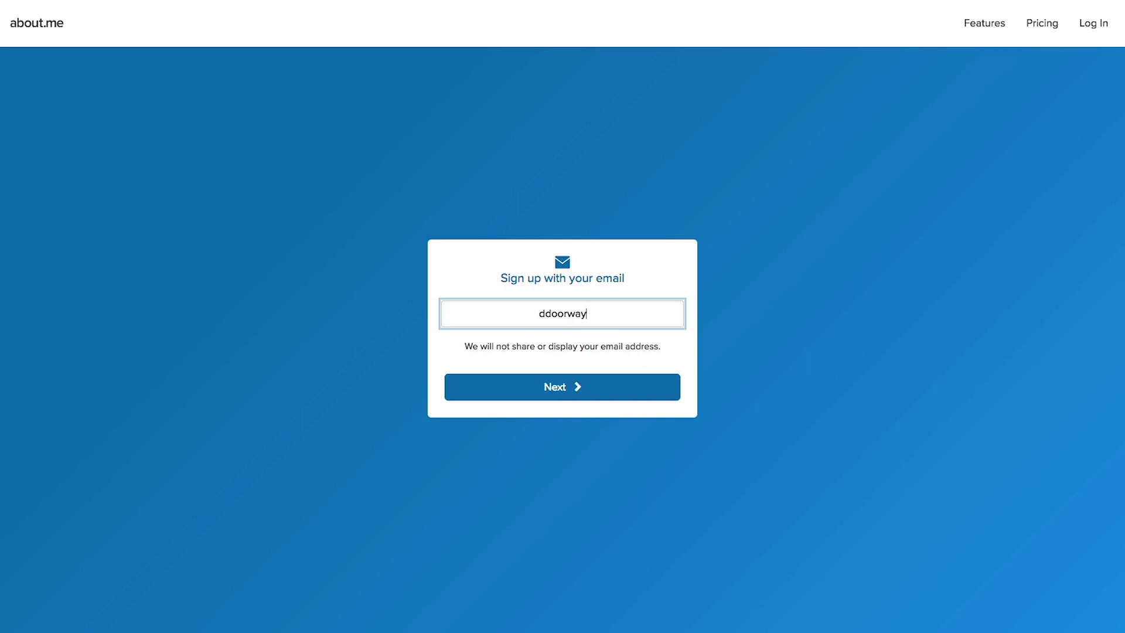
key("Return")
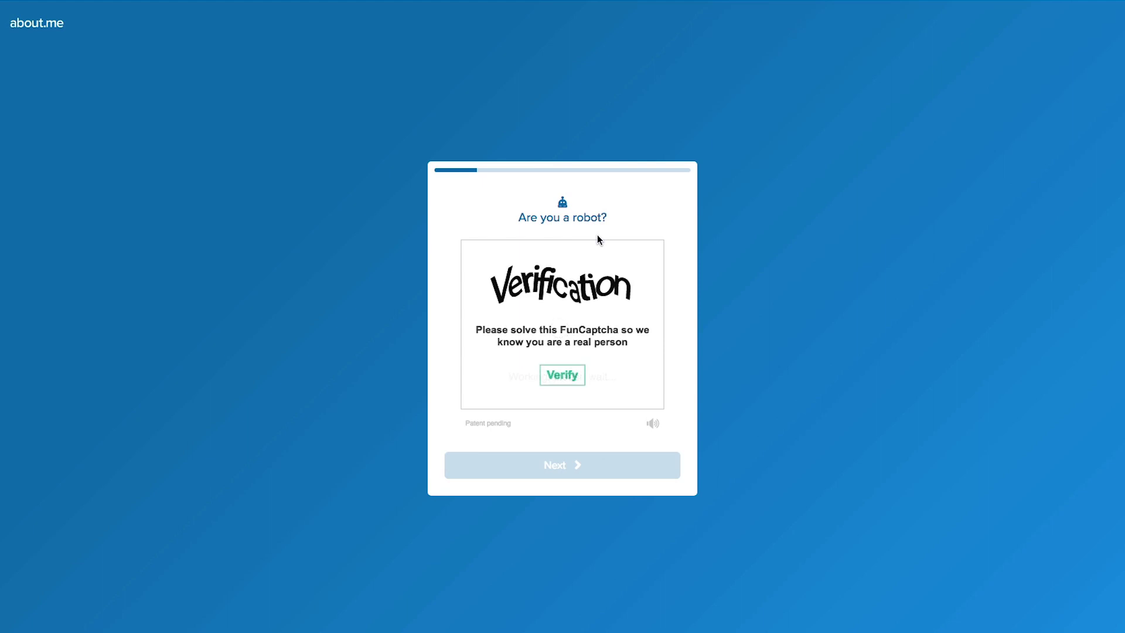
Enter the first name and upload logo.jpg as the profile photo
type("Wes")
key("Return")
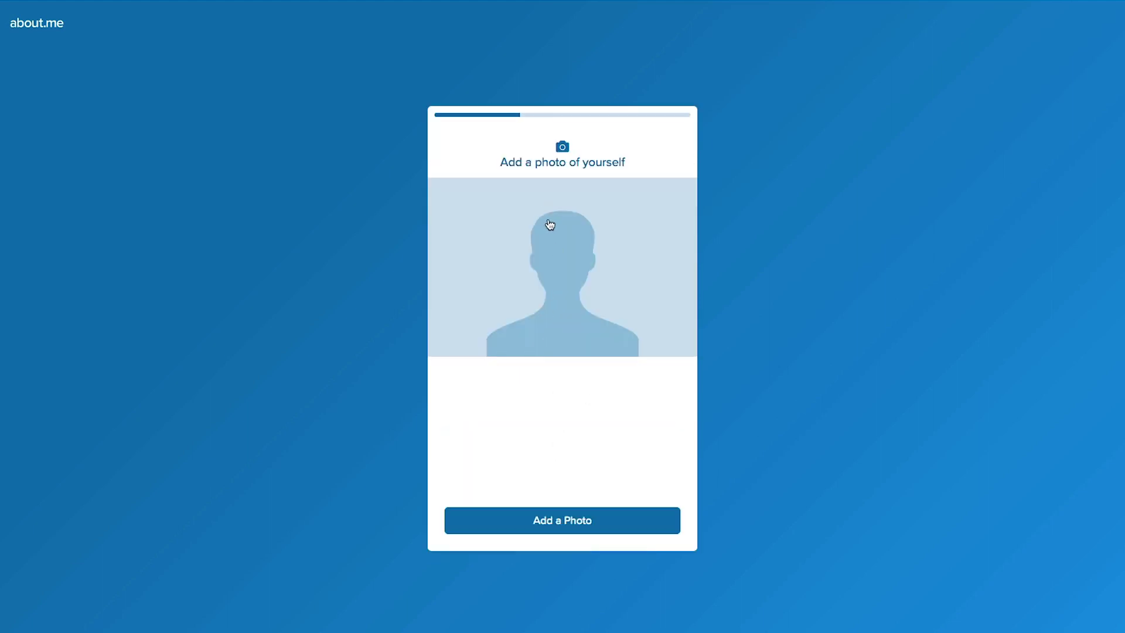
left_click(549, 224)
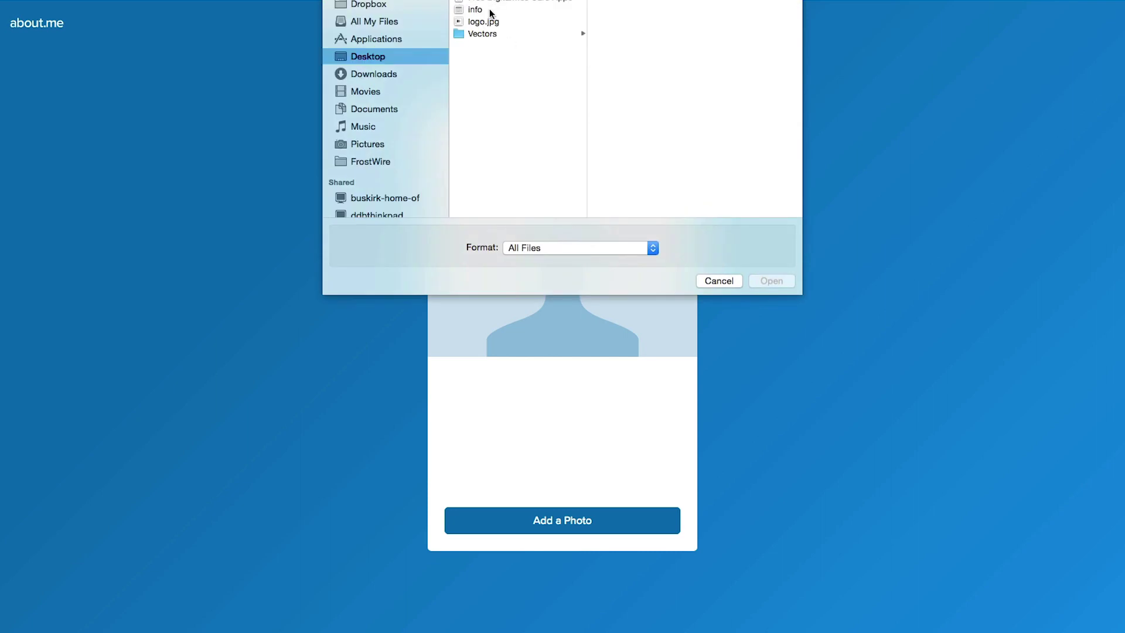
left_click(490, 22)
left_click(772, 280)
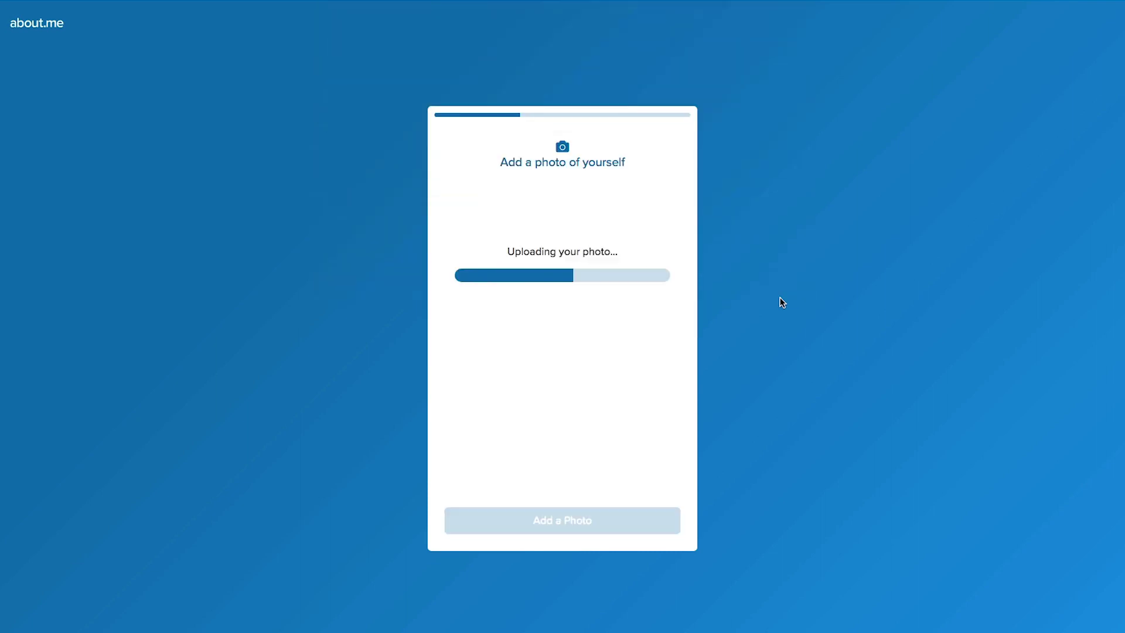
left_click(639, 520)
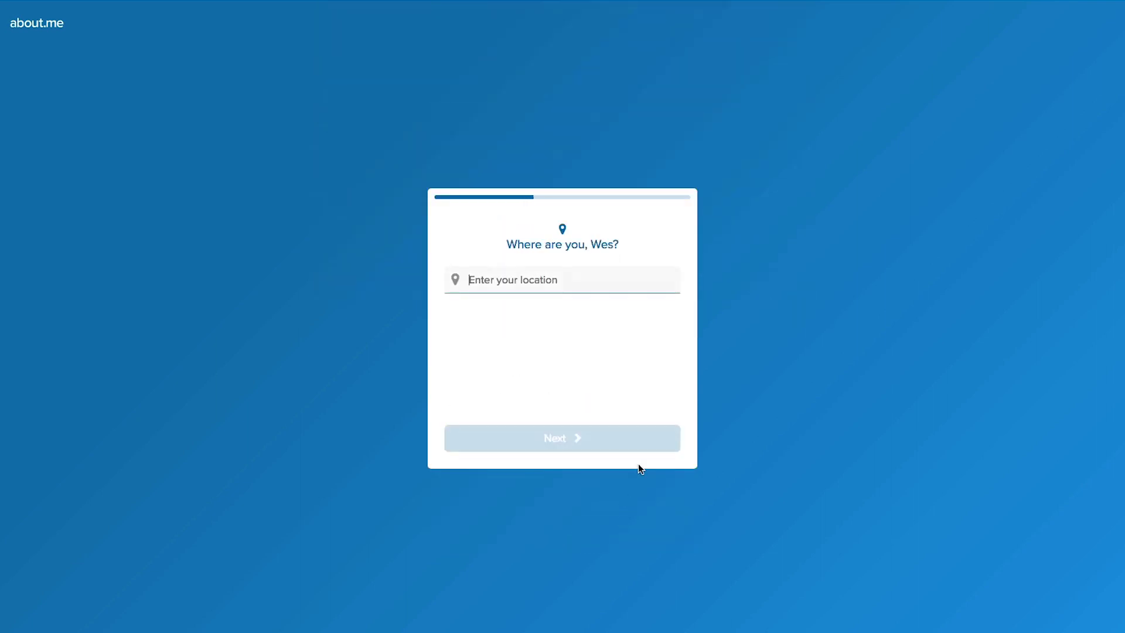
Choose Technology, Design, Writing, Web Development and Video as interests
left_click(507, 168)
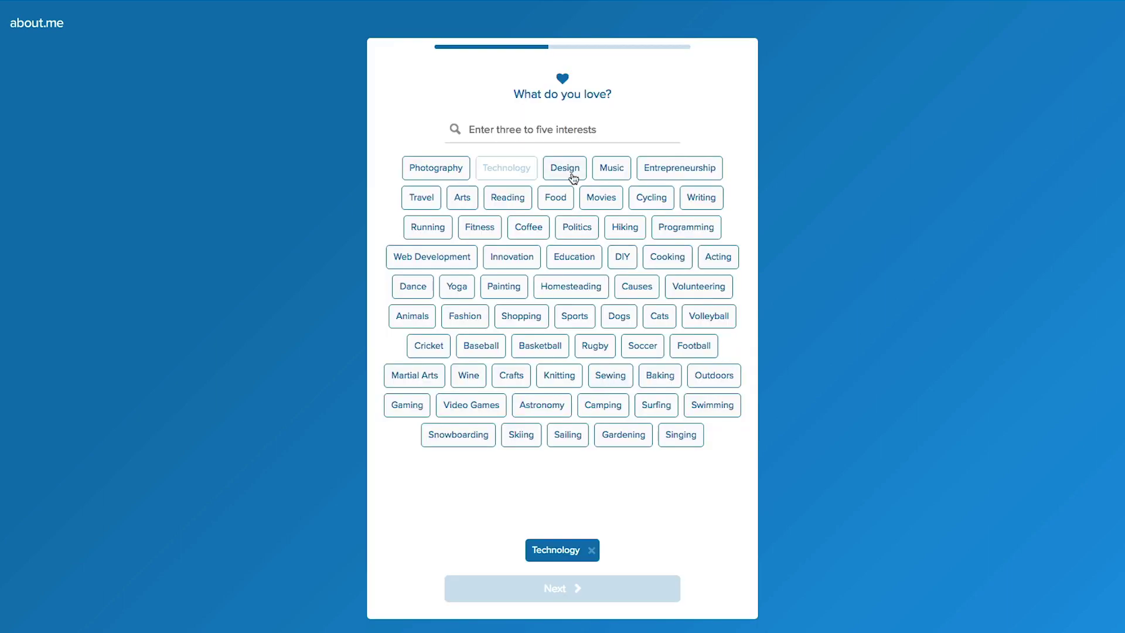
left_click(565, 168)
left_click(701, 197)
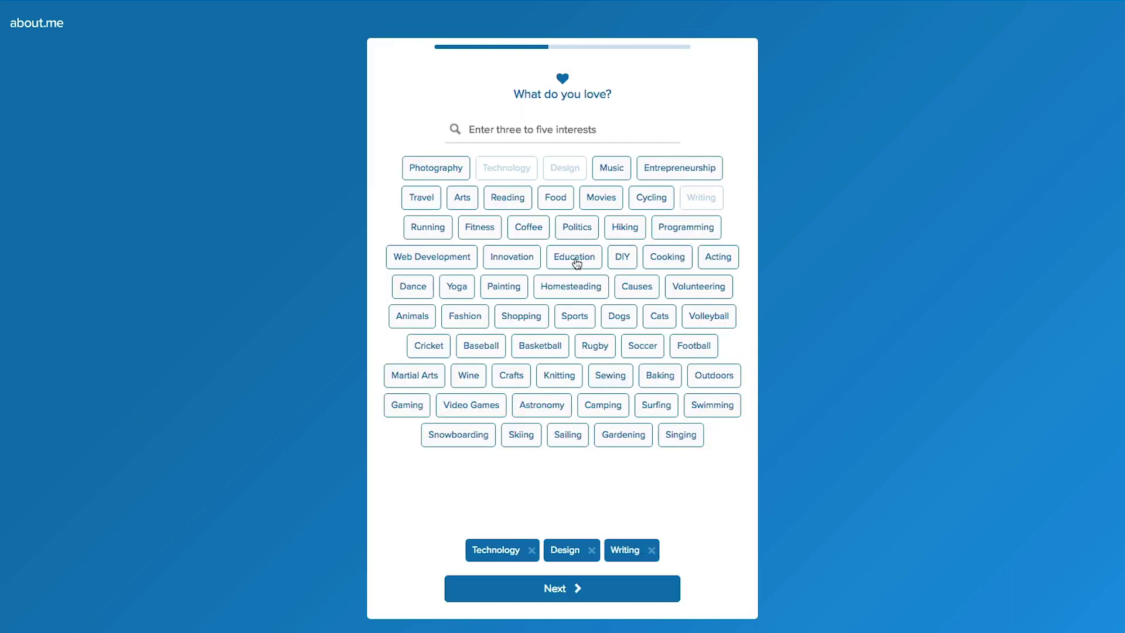
left_click(448, 263)
type("video")
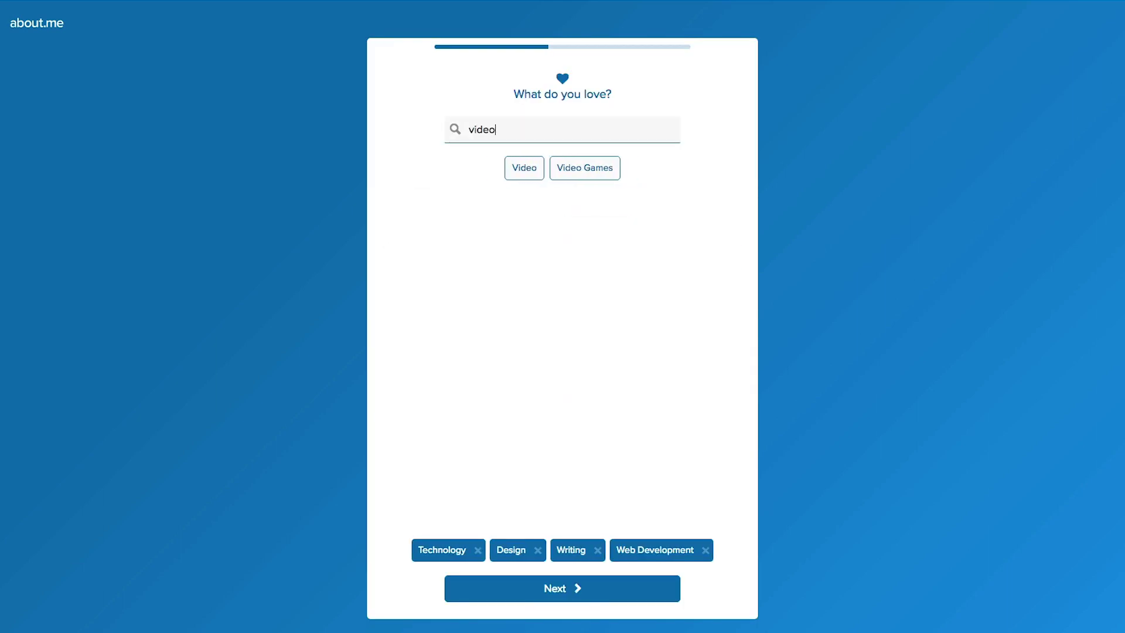
key("Return")
left_click(576, 589)
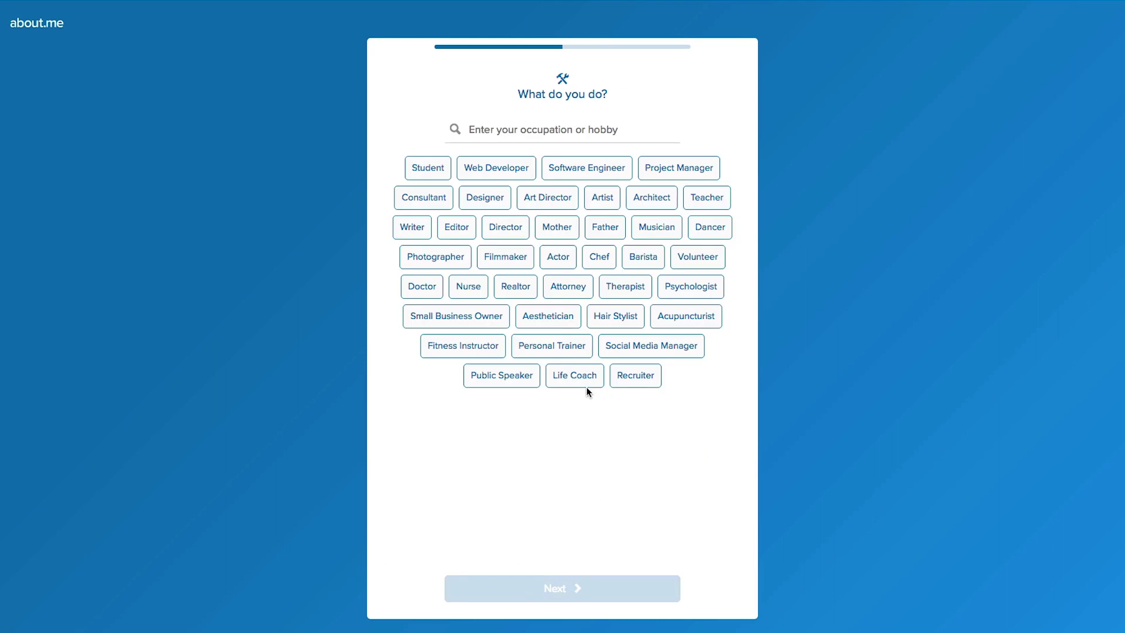
Pick Web Developer, Designer and Editor as occupations
left_click(491, 172)
left_click(500, 197)
left_click(457, 226)
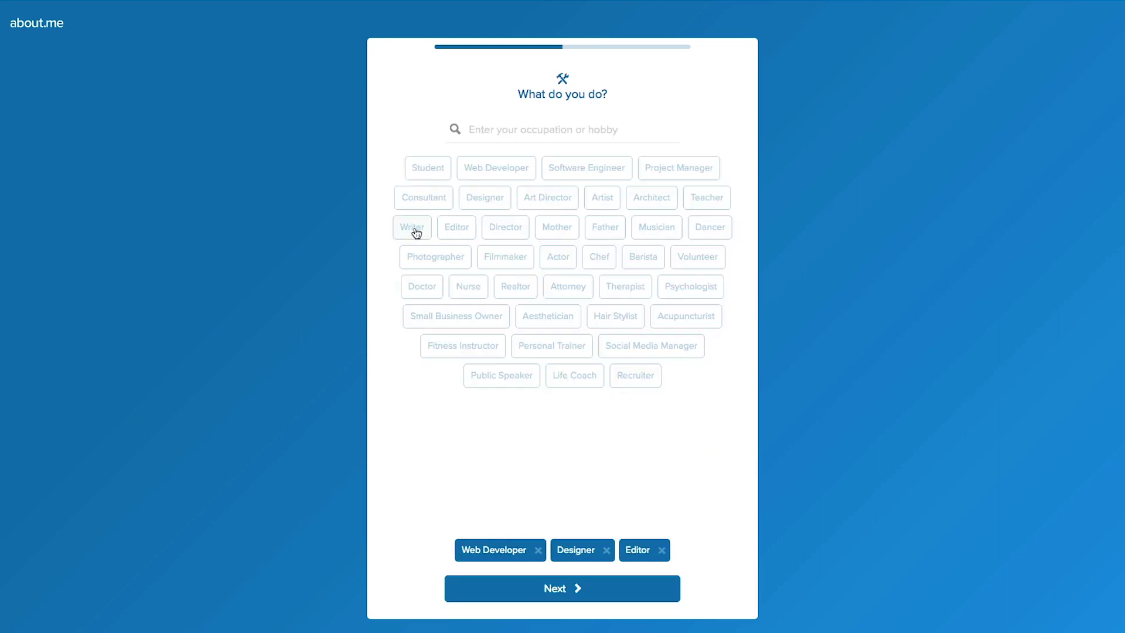
left_click(569, 593)
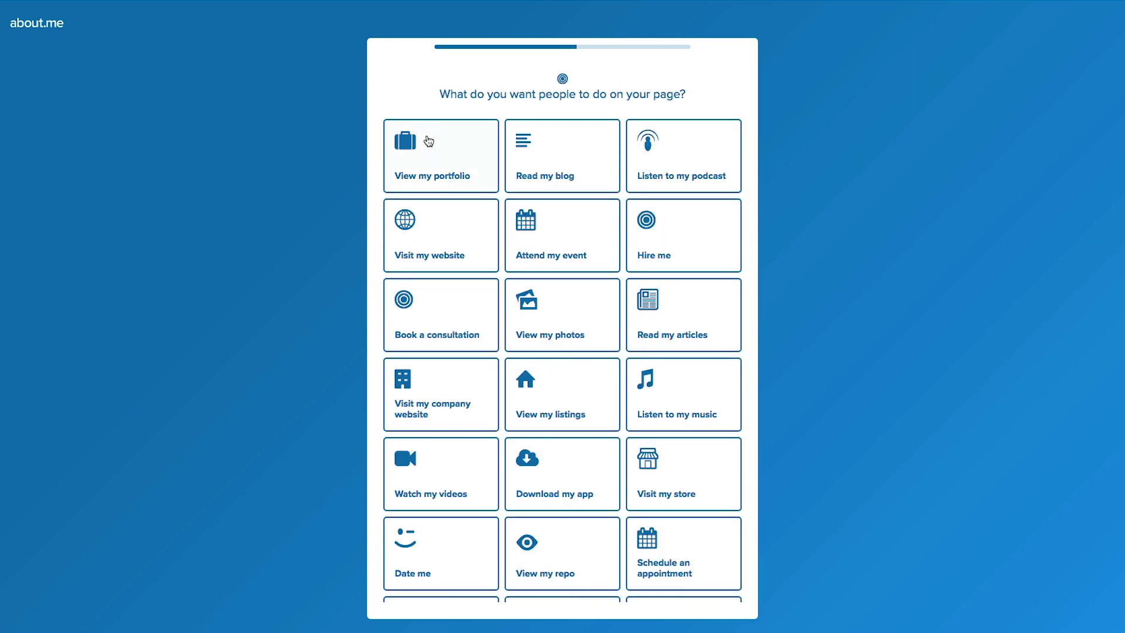
Add a Visit my website button linking to ddoorway.com
scroll(458, 216, "down", 1)
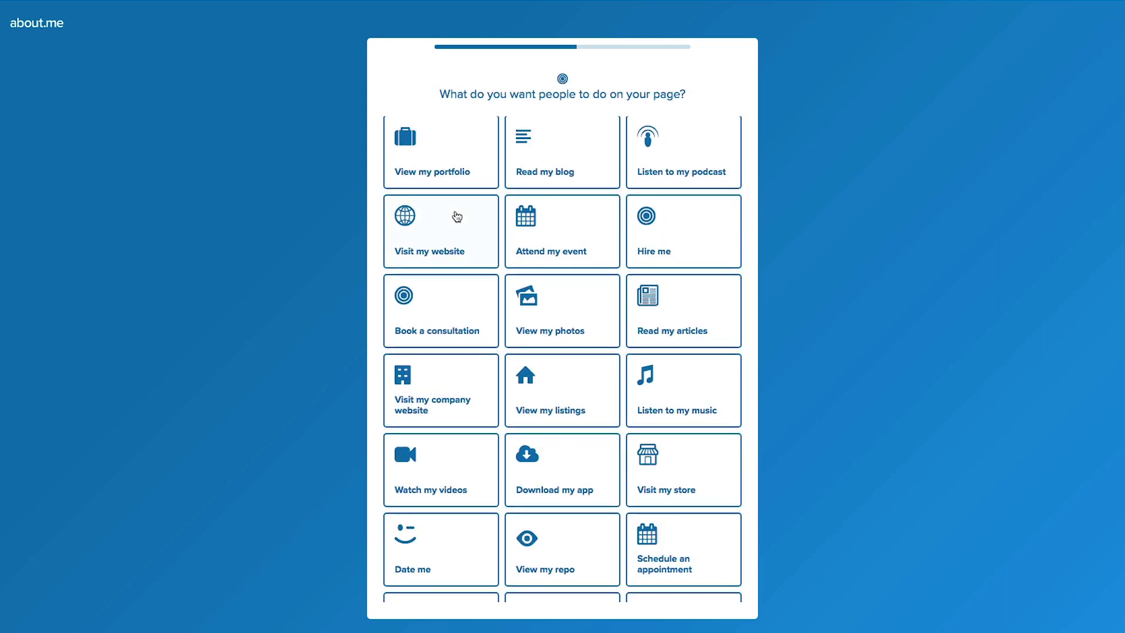
scroll(457, 217, "up", 1)
left_click(458, 216)
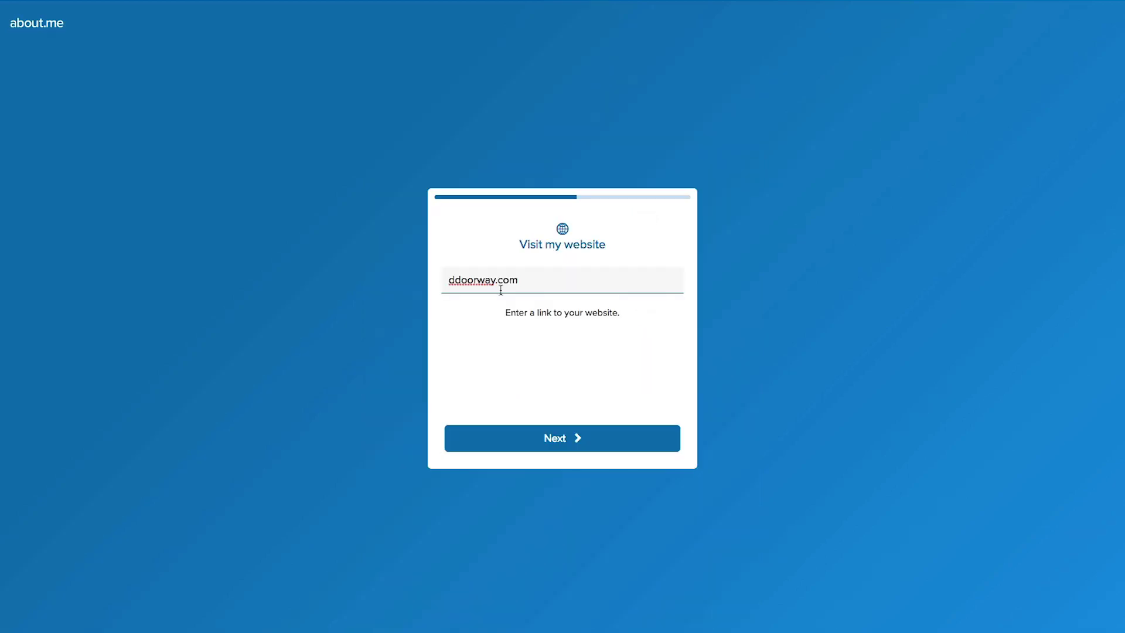
left_click(533, 448)
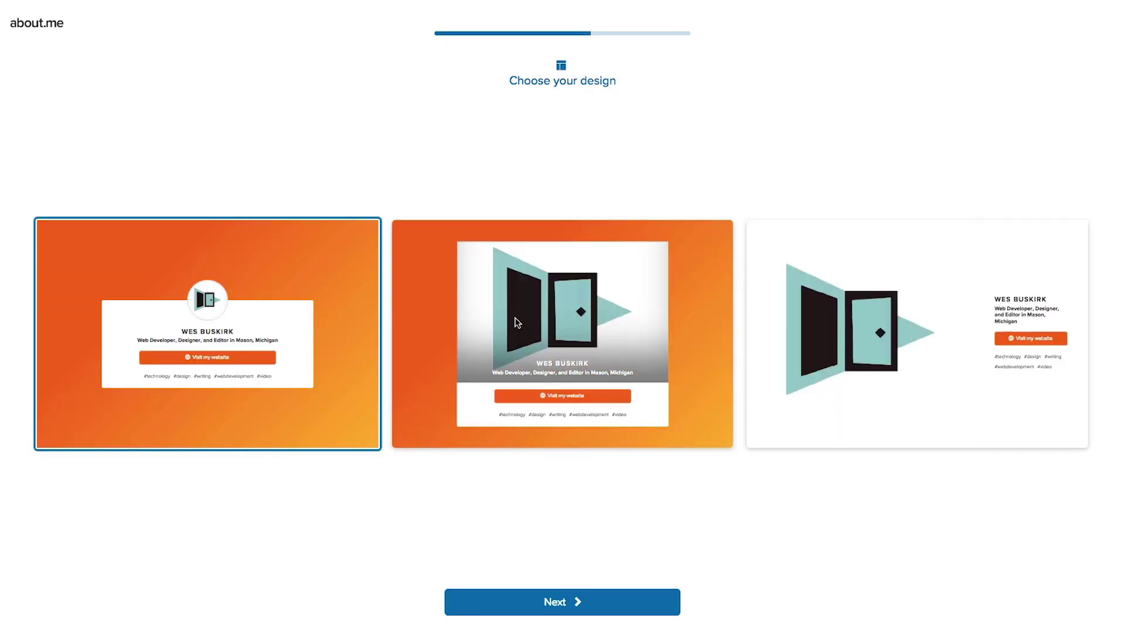
Choose the large-logo-on-white design in orange, stay on the free plan, and enter the page address 'ddoorway'
left_click(851, 346)
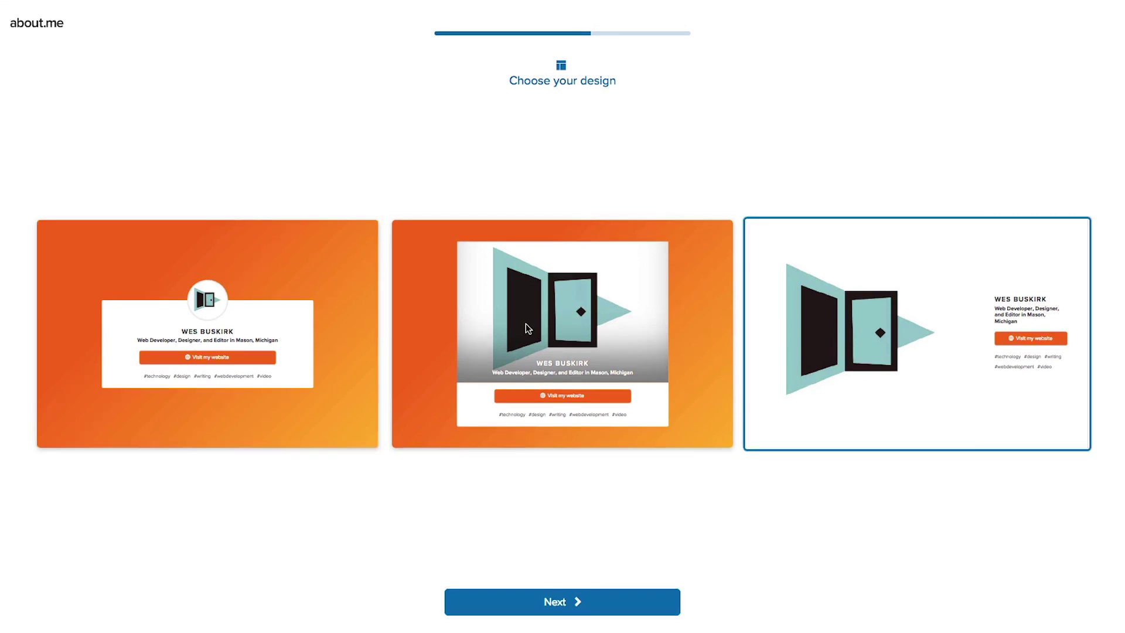
left_click(583, 607)
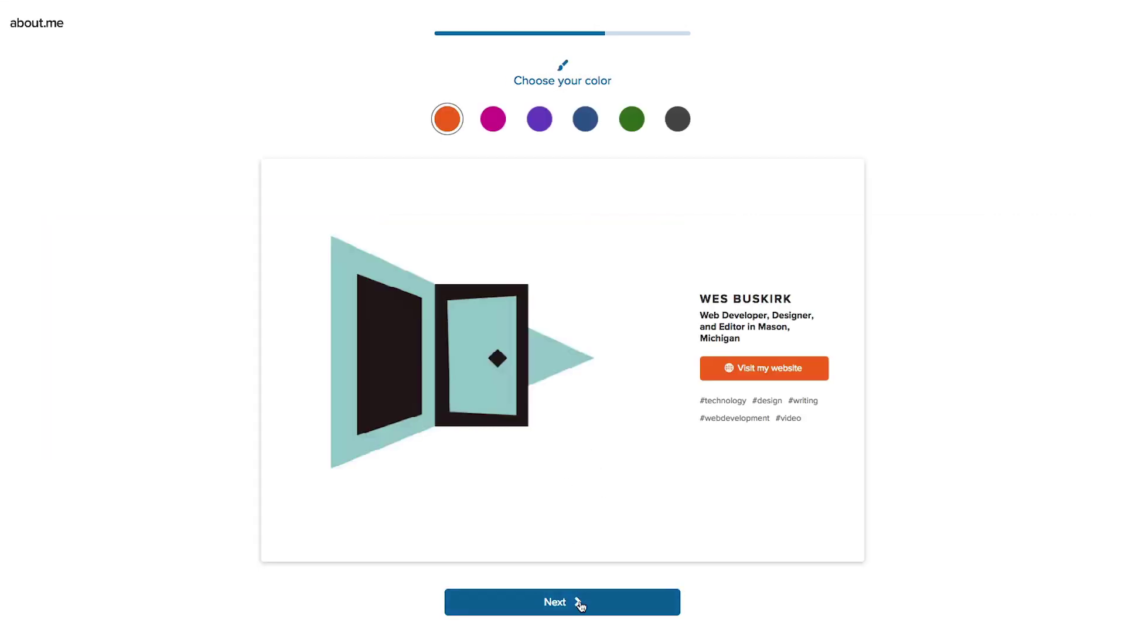
left_click(580, 602)
left_click(535, 515)
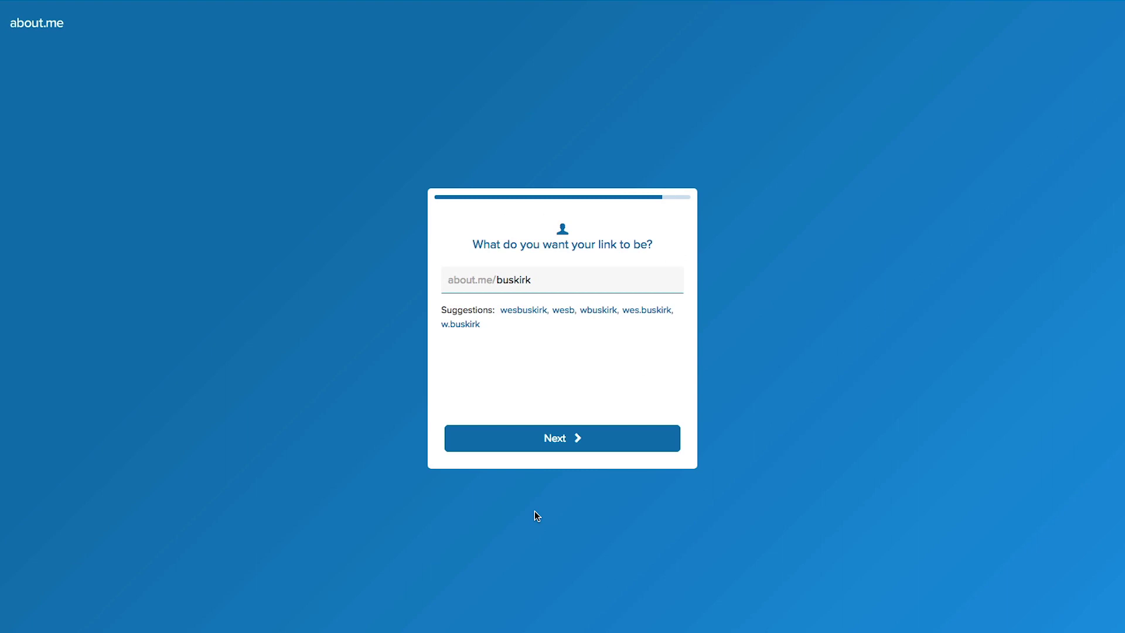
type("ddoorway")
Confirm the about.me/ddoorway address, complete the password step, and display the new profile page
left_click(562, 438)
left_click(557, 501)
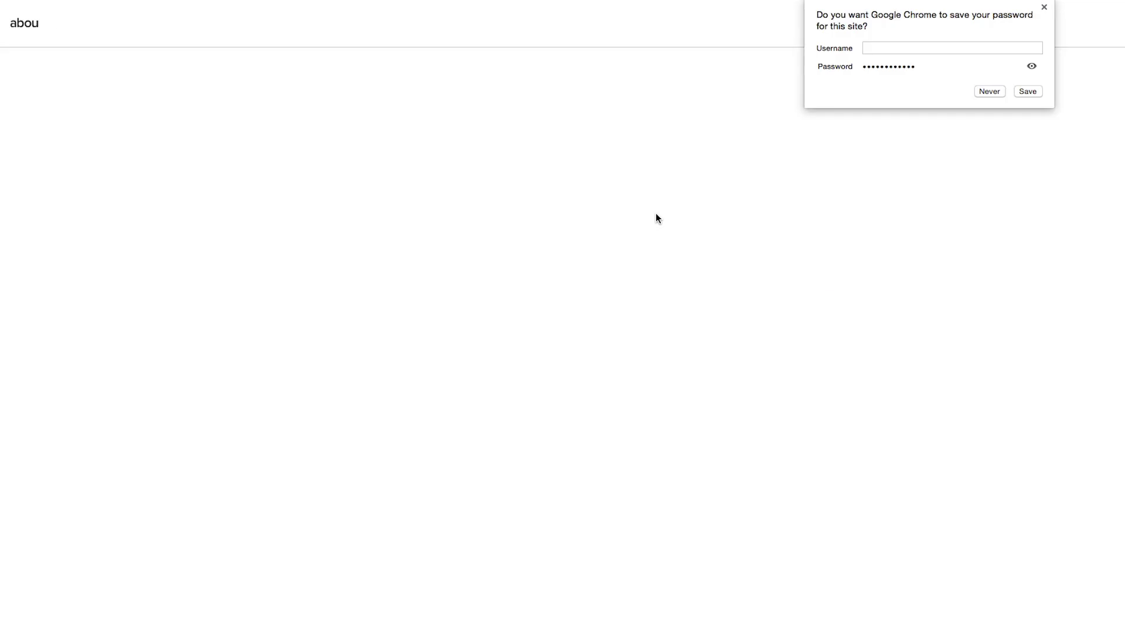